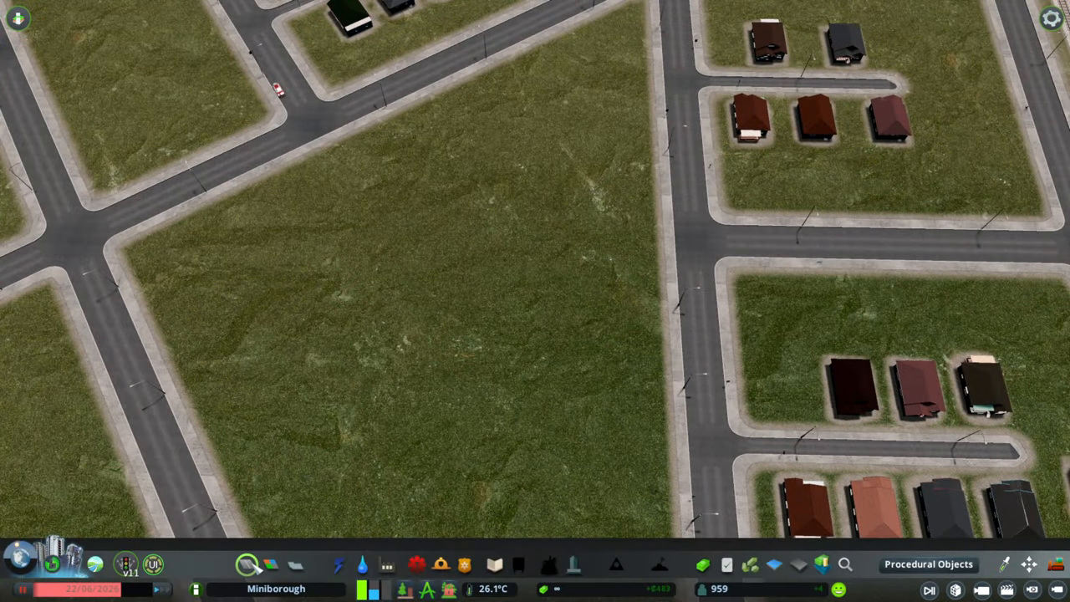
# - Build a short wide industry road segment with rounded ends in the middle of the empty grass block
pyautogui.click(251, 565)
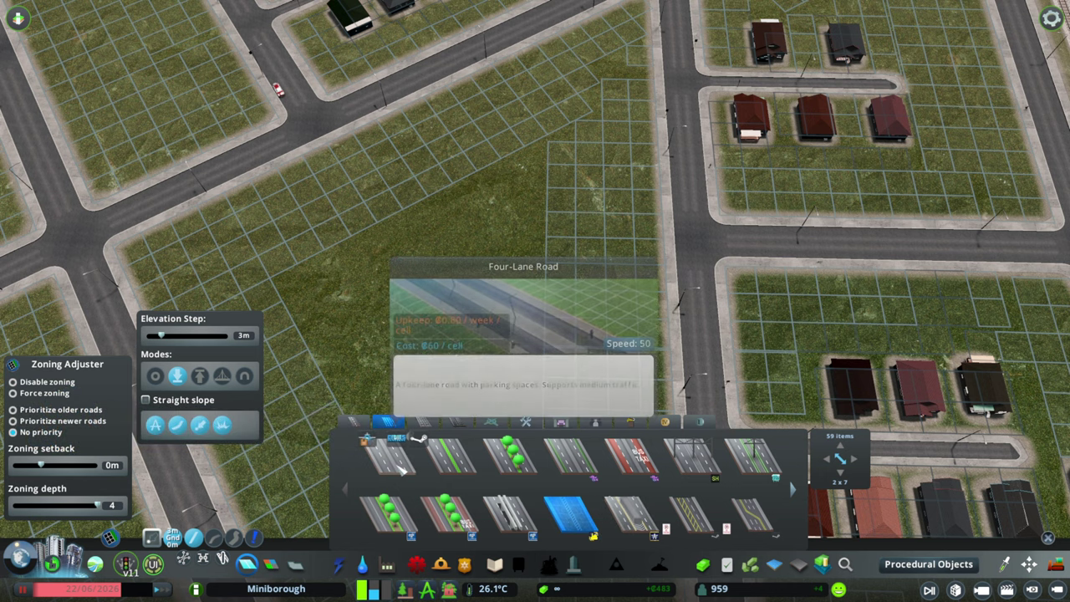
pyautogui.click(402, 469)
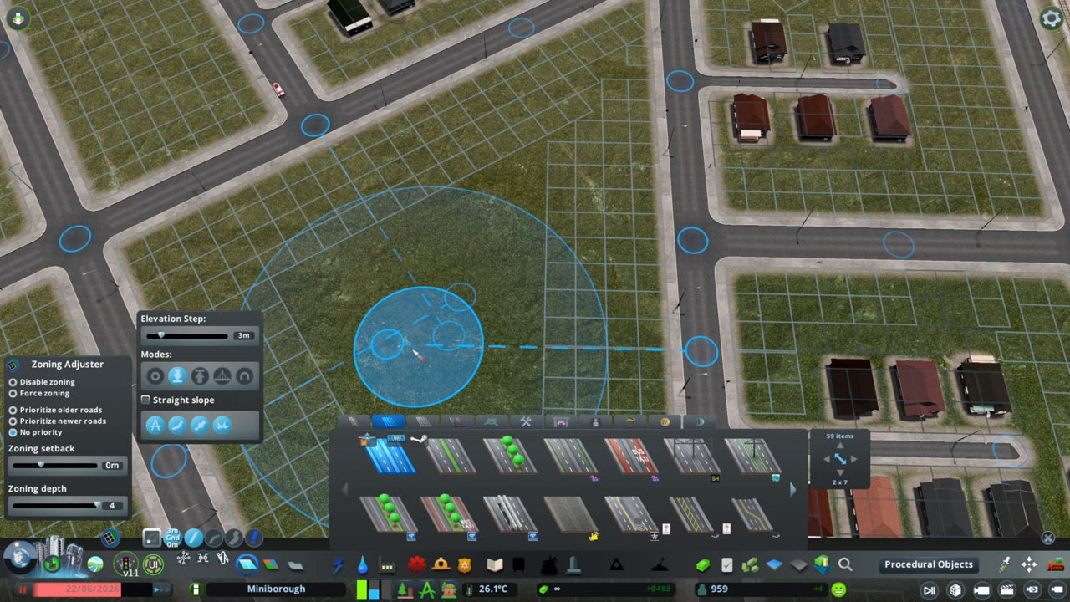
pyautogui.click(571, 515)
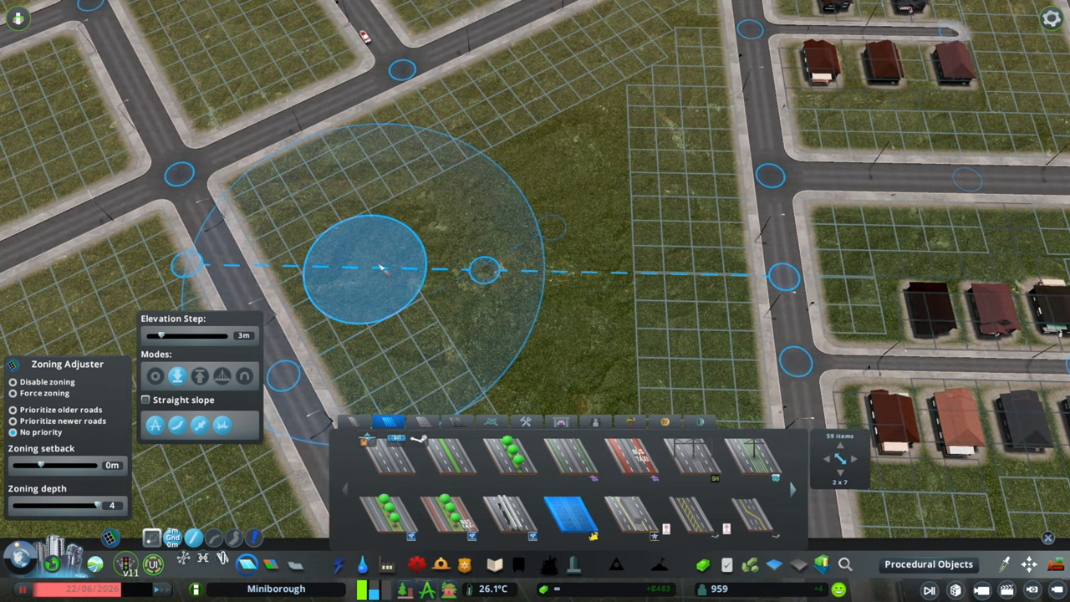
pyautogui.click(388, 267)
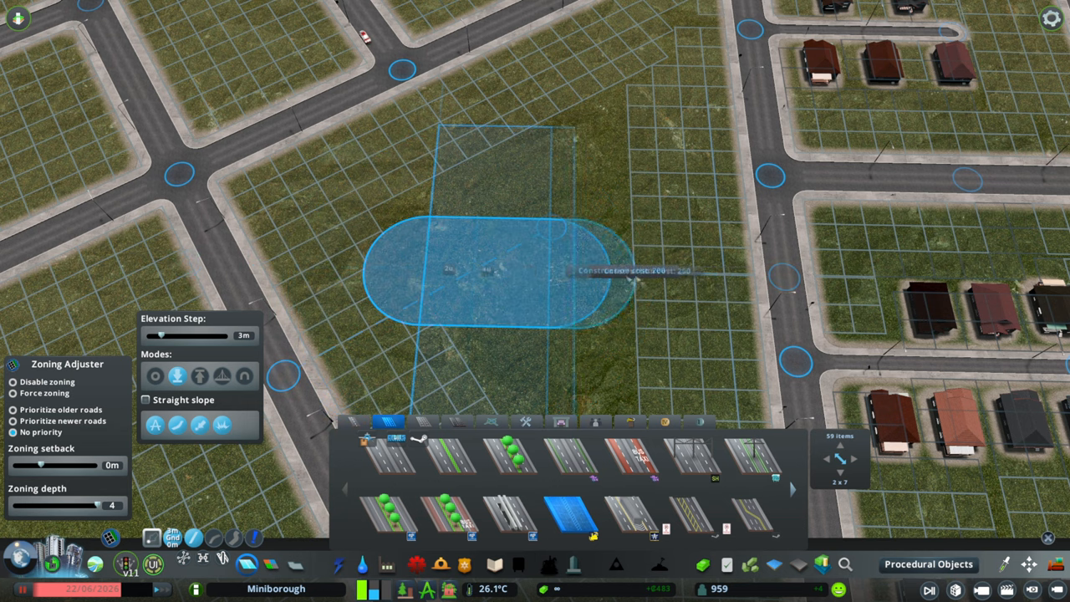
pyautogui.click(682, 280)
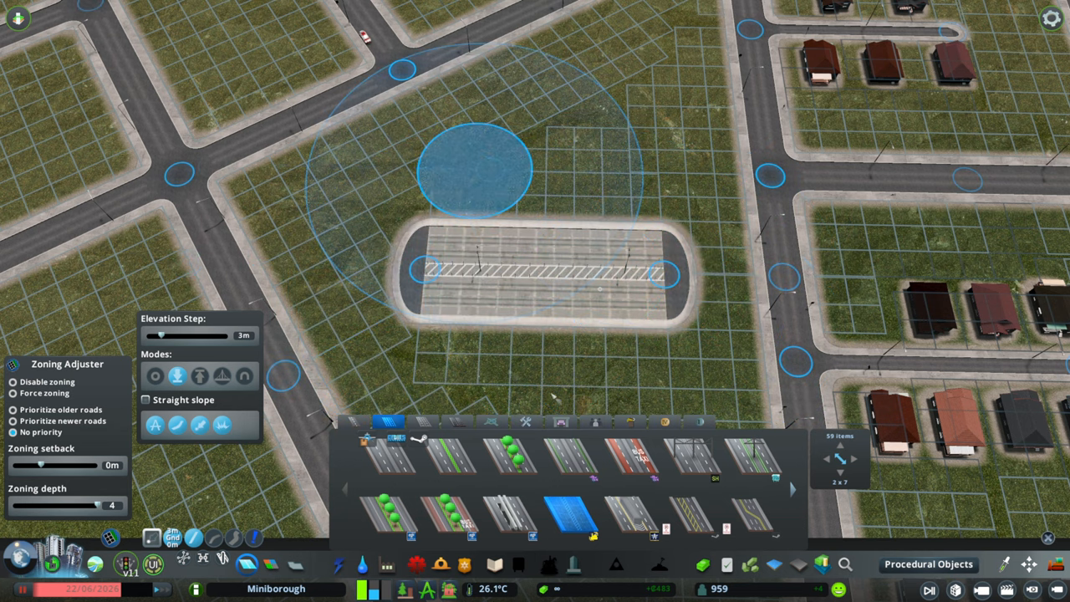
pyautogui.press('Escape')
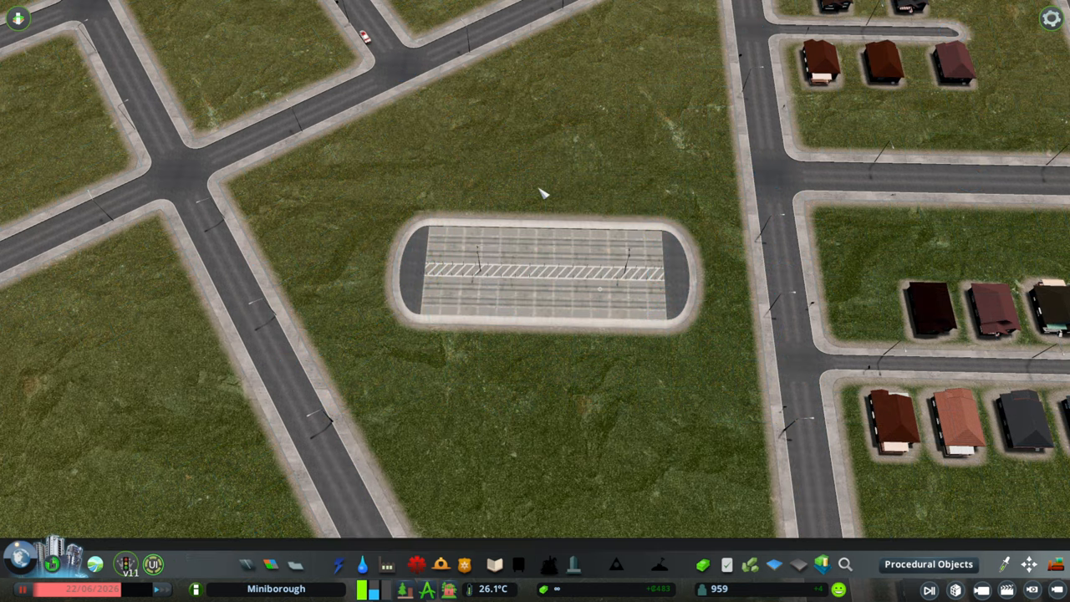
# - Zone small low-density residential patches above and below the paved pad so two houses grow
pyautogui.click(339, 567)
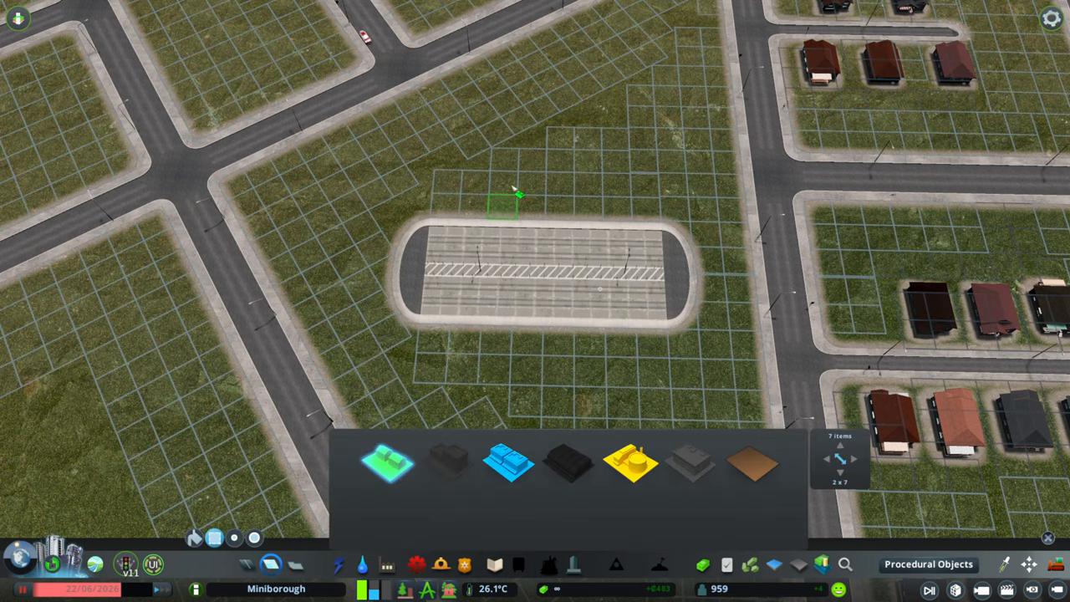
pyautogui.moveTo(550, 198); pyautogui.dragTo(577, 223)
pyautogui.press('s')
pyautogui.moveTo(502, 268); pyautogui.dragTo(568, 324)
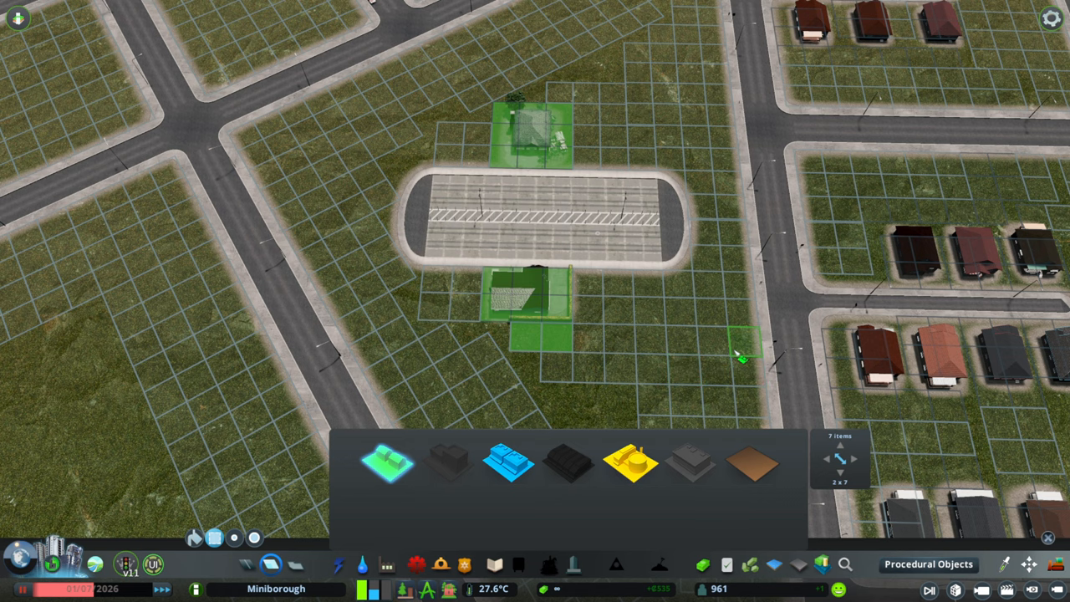
# - Bulldoze the oval paved pad between the two houses
pyautogui.press('Escape')
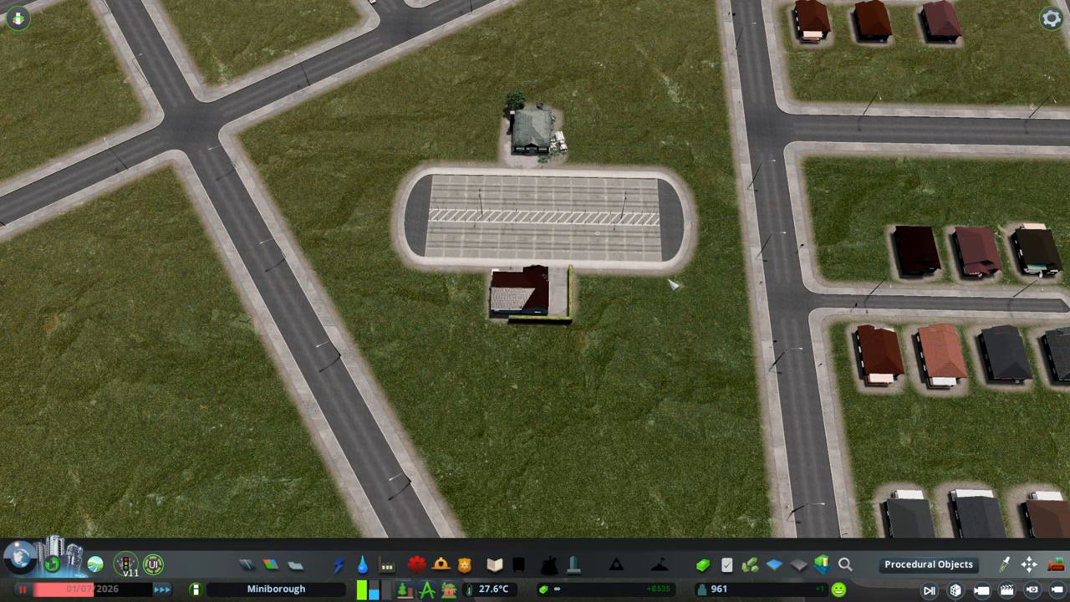
pyautogui.press('b')
pyautogui.click(585, 234)
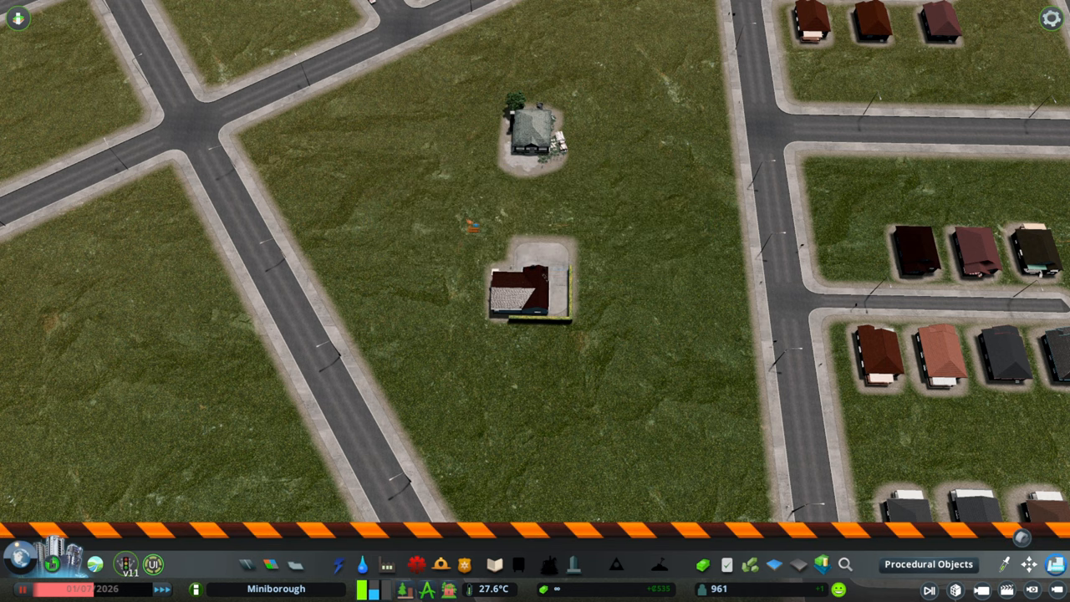
pyautogui.press('Escape')
# - Rebuild a short road segment between the two houses
pyautogui.click(249, 565)
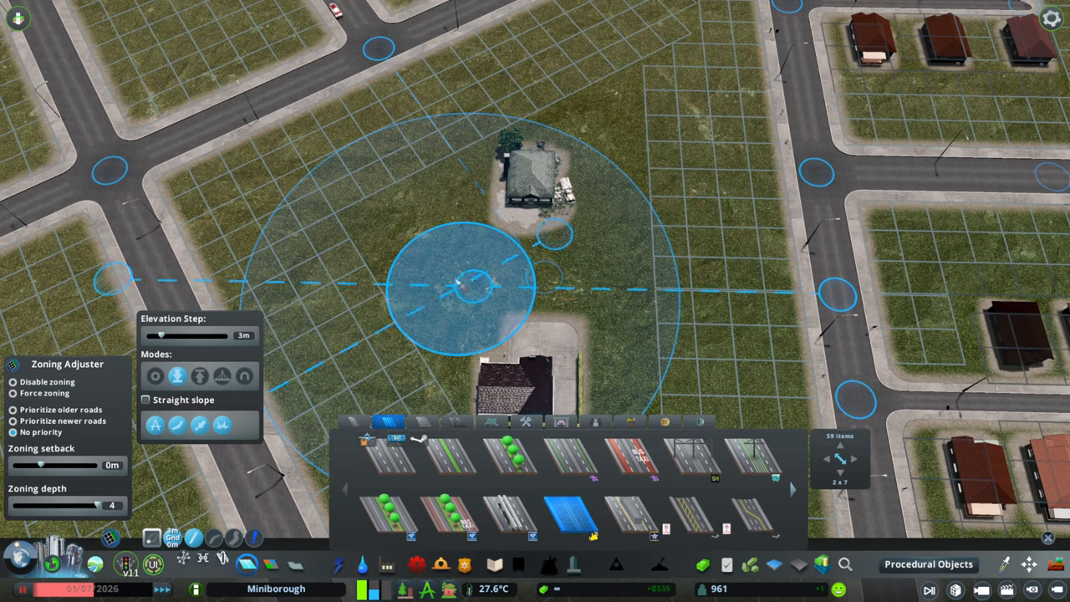
pyautogui.click(458, 284)
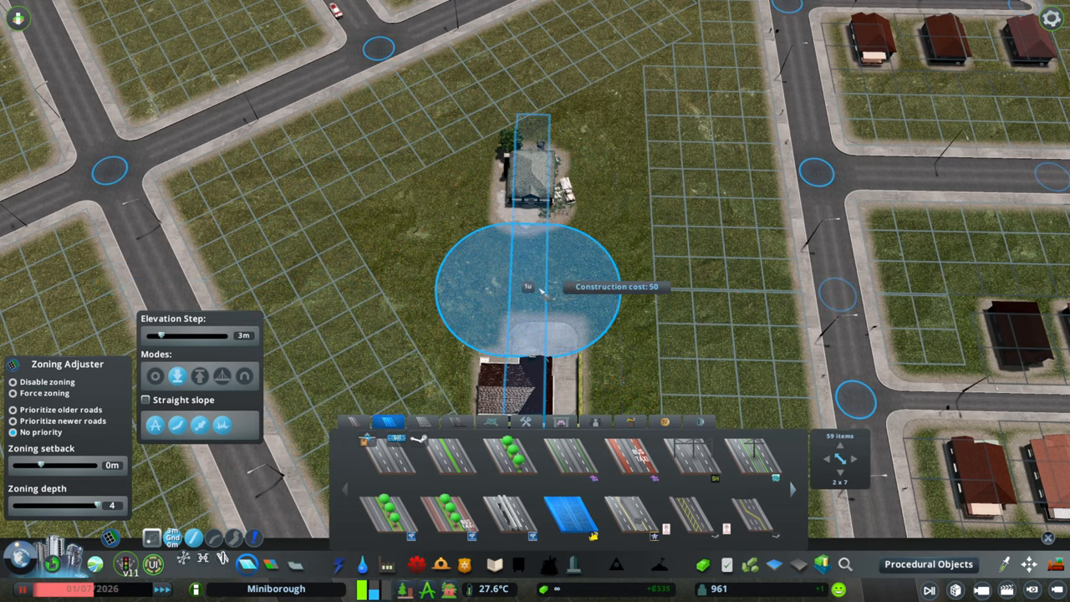
pyautogui.click(541, 289)
pyautogui.press('s')
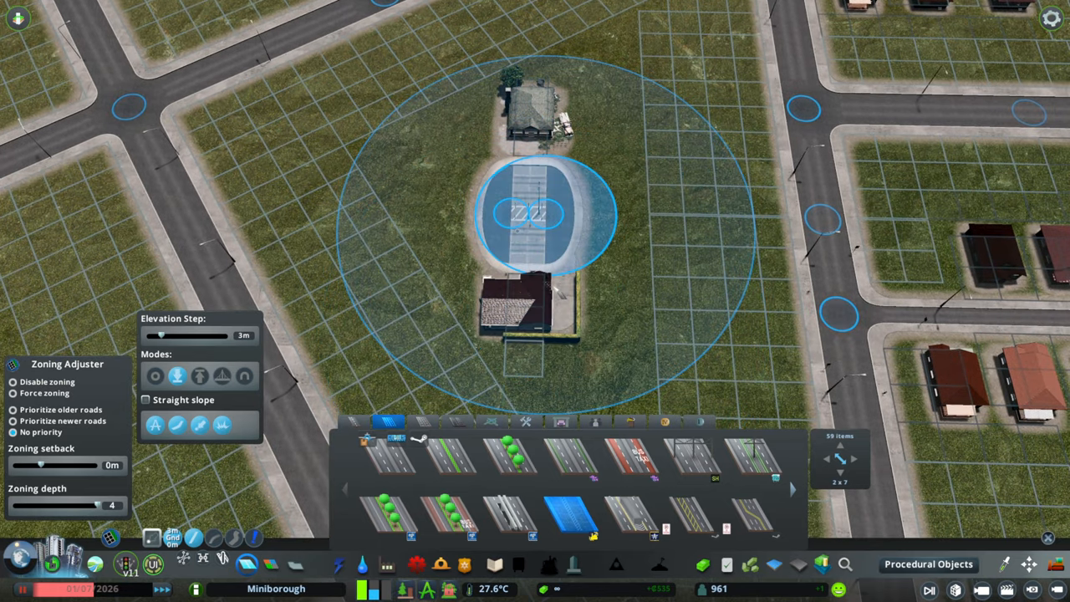
pyautogui.press('Escape')
pyautogui.scroll(5, 535, 251)
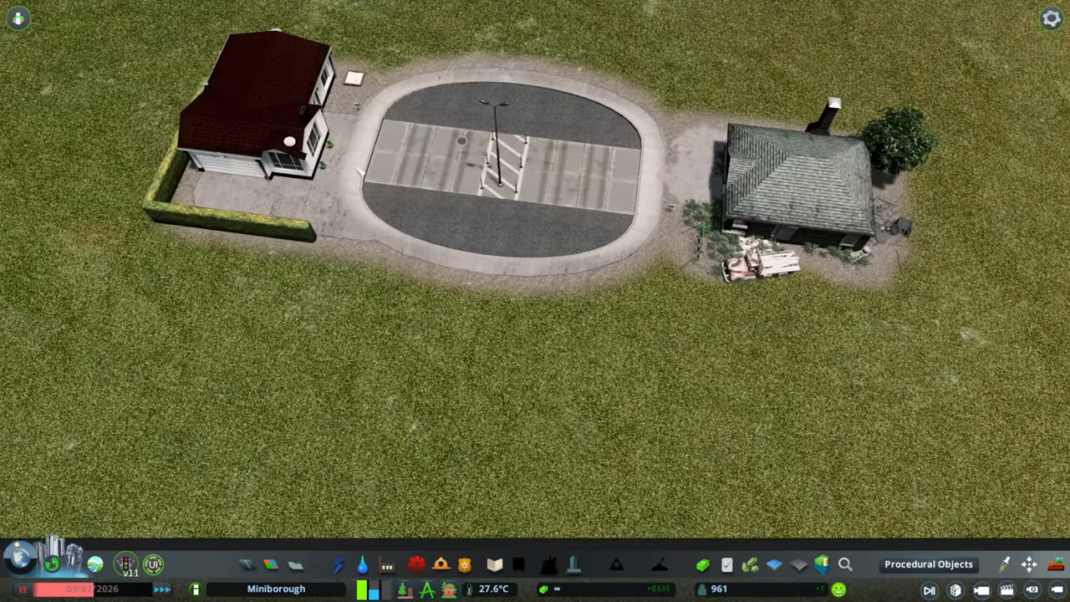
pyautogui.scroll(-5, 535, 251)
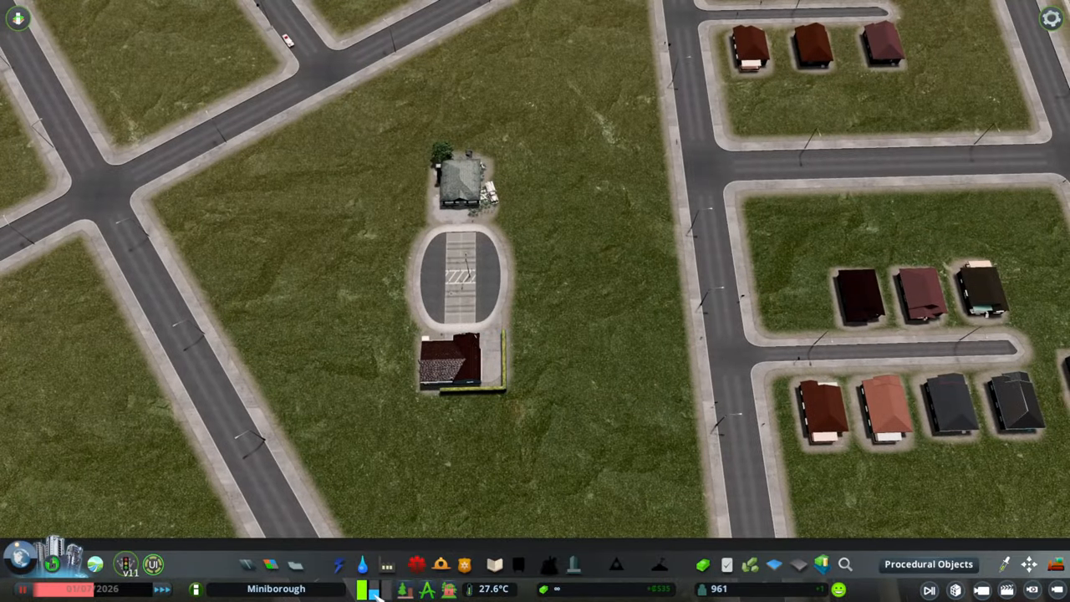
# - Join the cul-de-sac to the main road on the right with a Small Roads two-lane road
pyautogui.press('r')
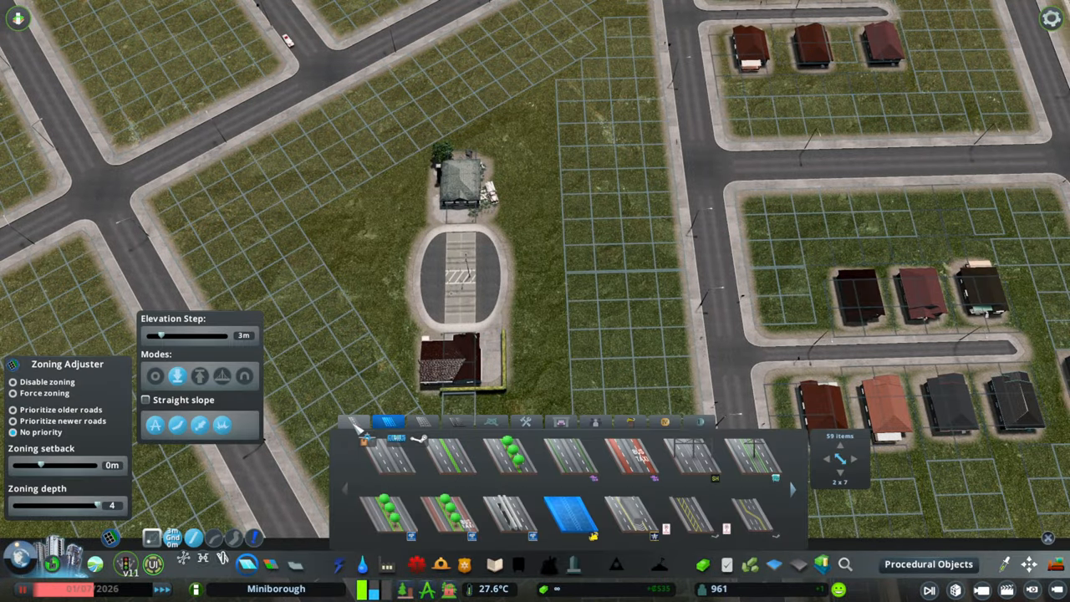
pyautogui.click(361, 423)
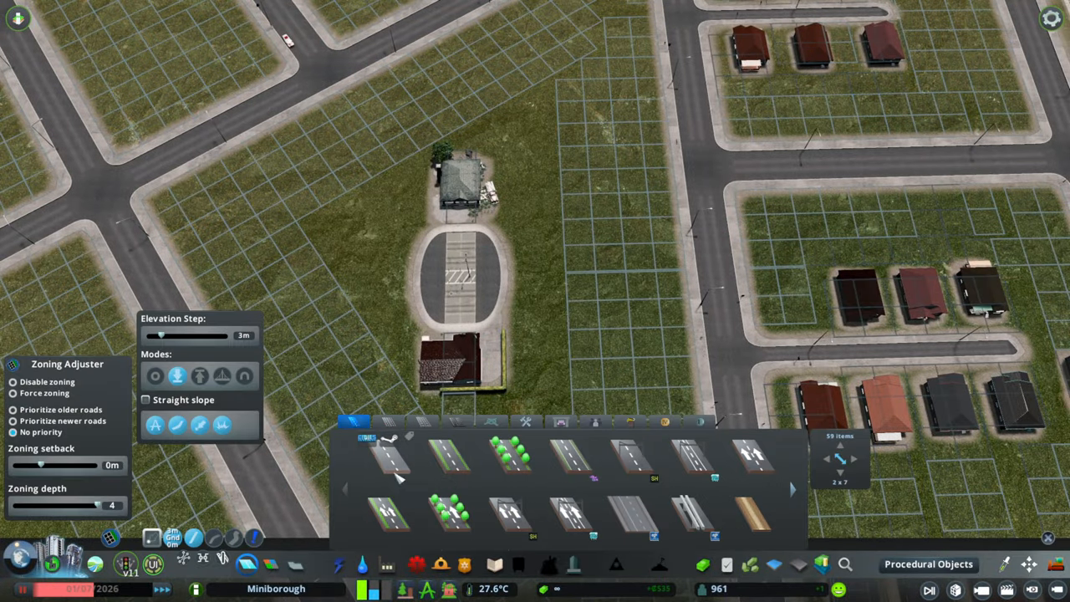
pyautogui.click(402, 473)
pyautogui.click(468, 275)
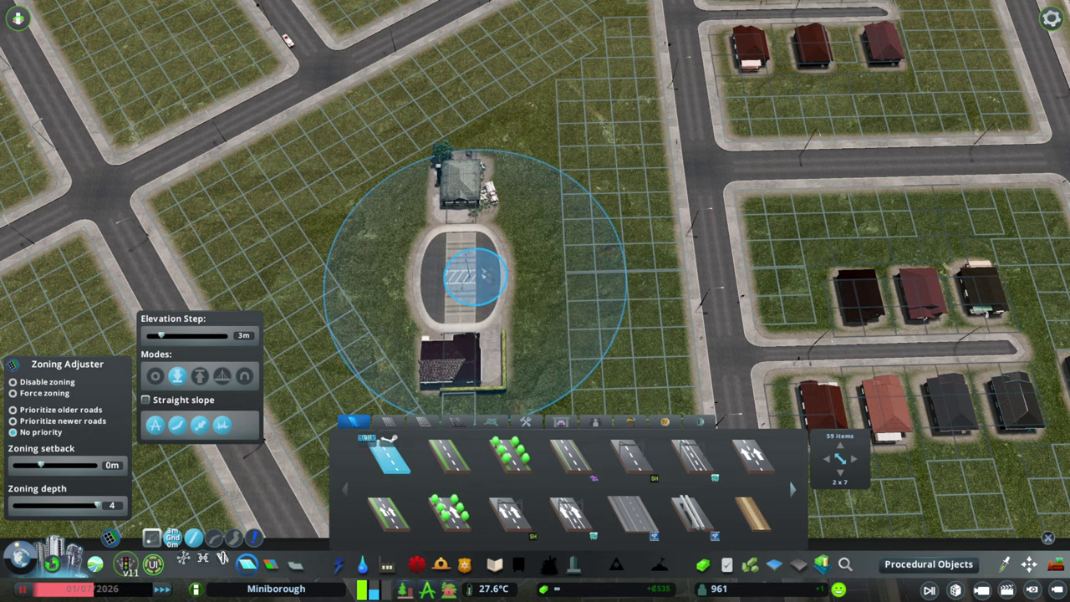
pyautogui.click(721, 269)
pyautogui.press('Escape')
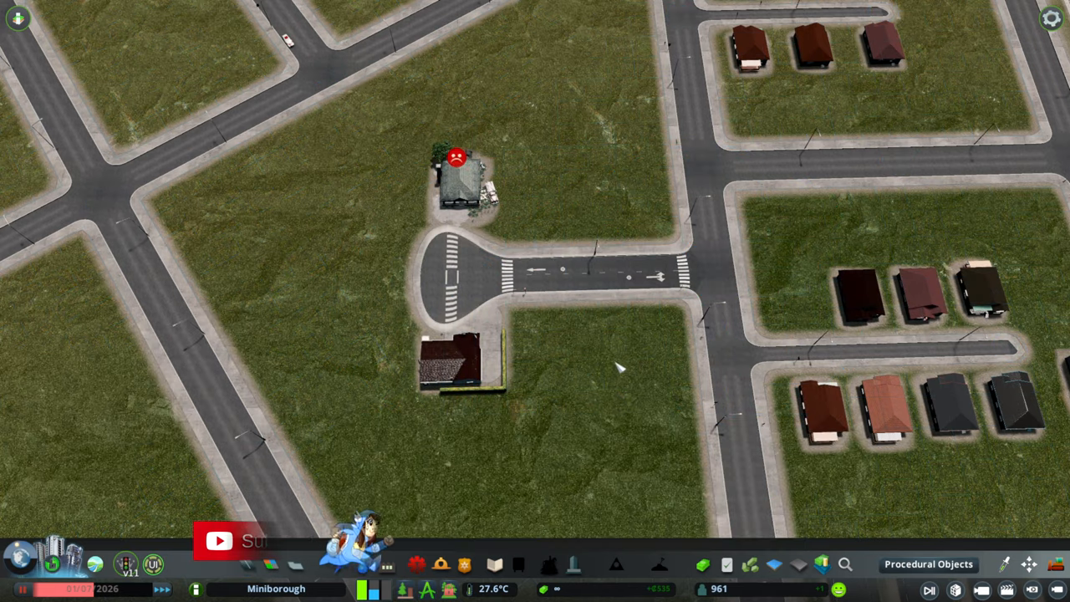
pyautogui.scroll(4, 585, 276)
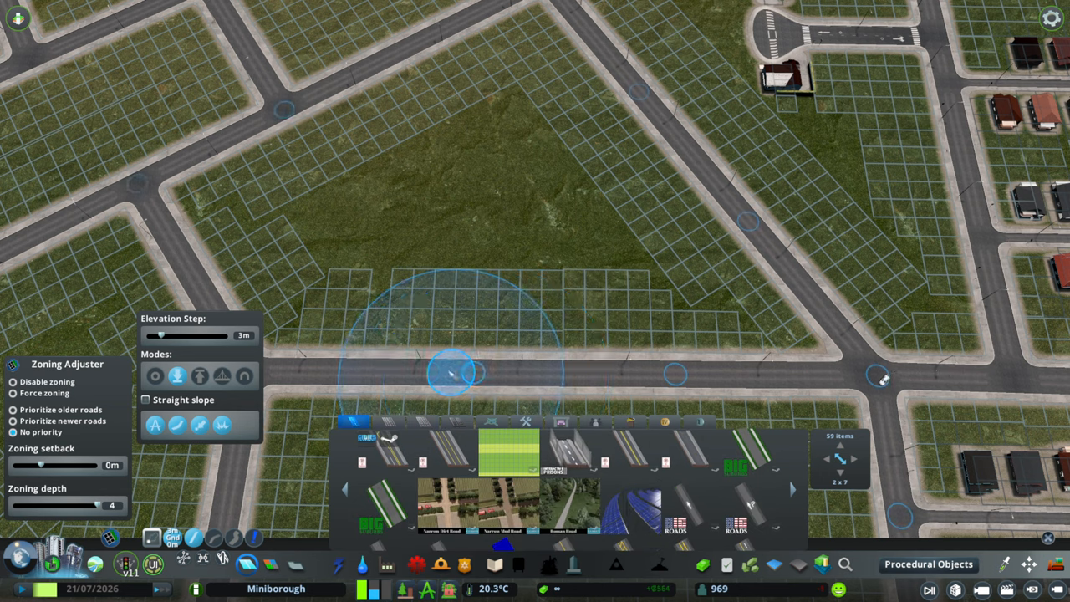
# - Draw a narrow dead-end road from the lower main road up into the empty block
pyautogui.click(474, 377)
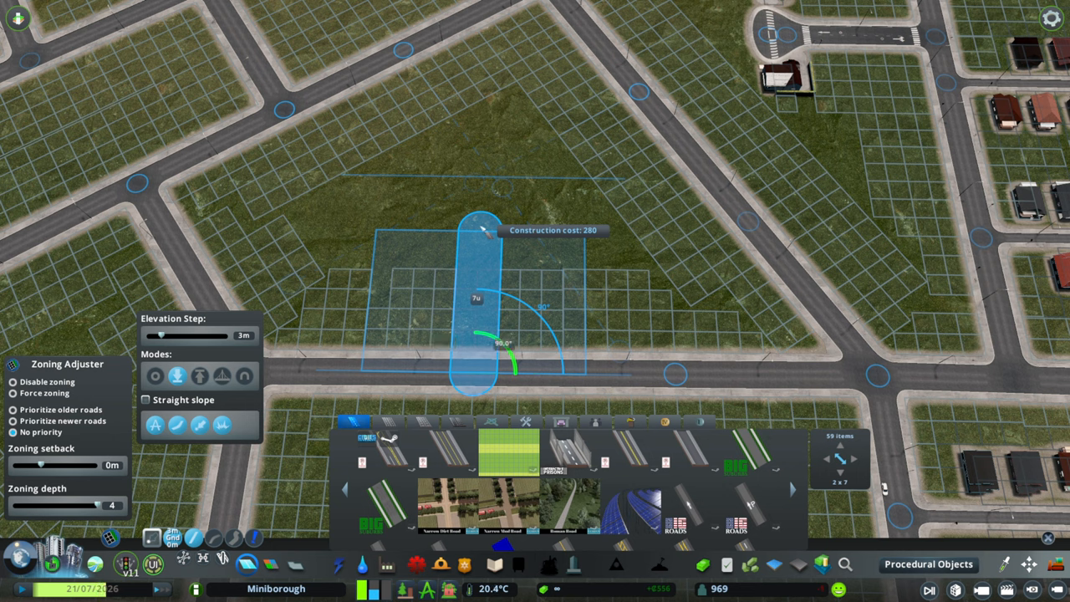
pyautogui.click(483, 228)
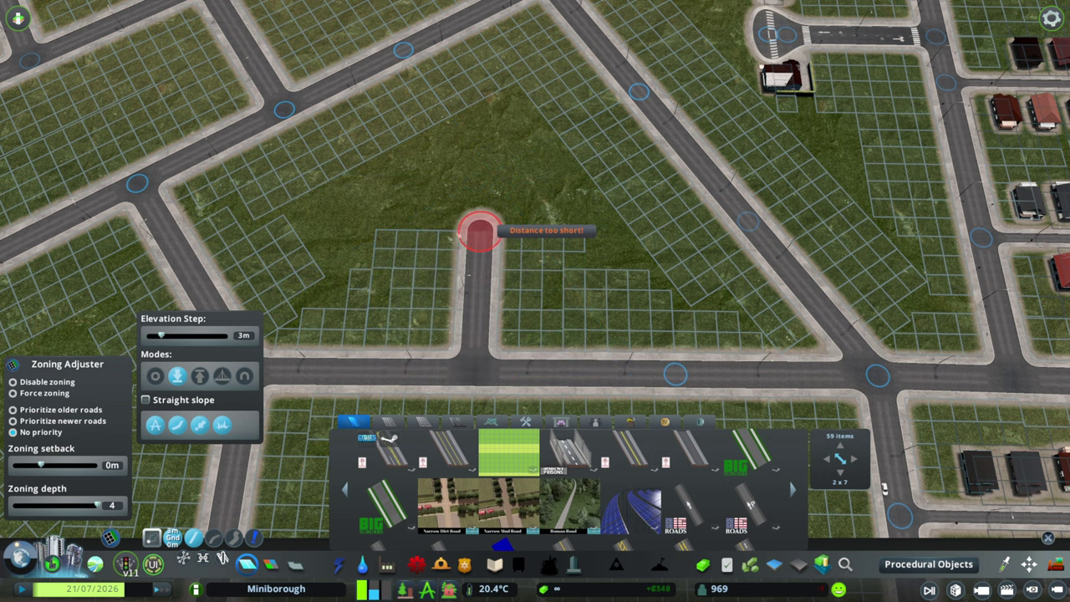
pyautogui.rightClick(586, 227)
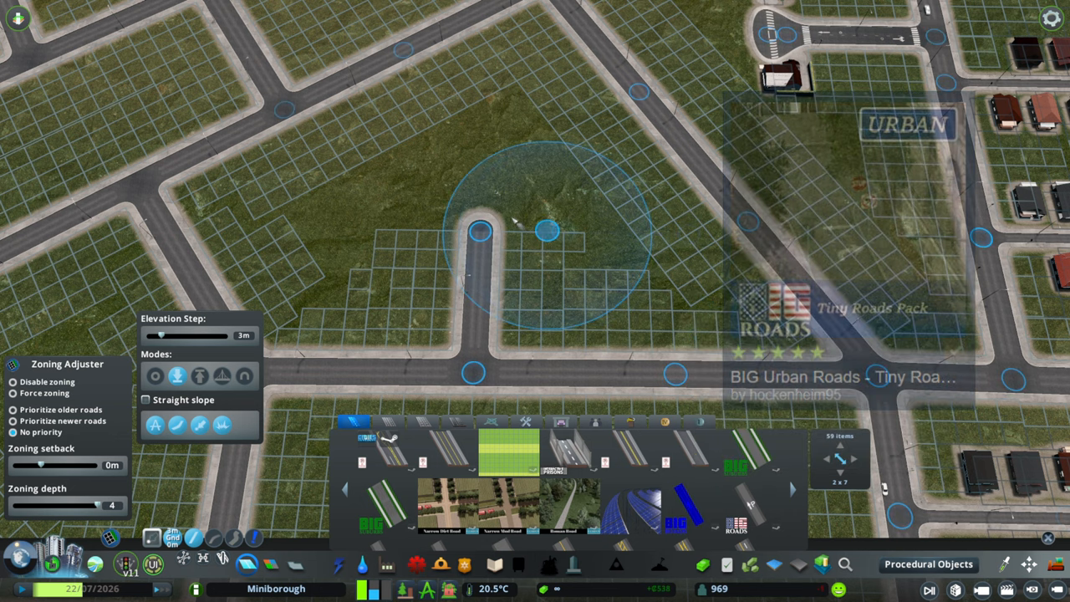
pyautogui.scroll(-3, 478, 231)
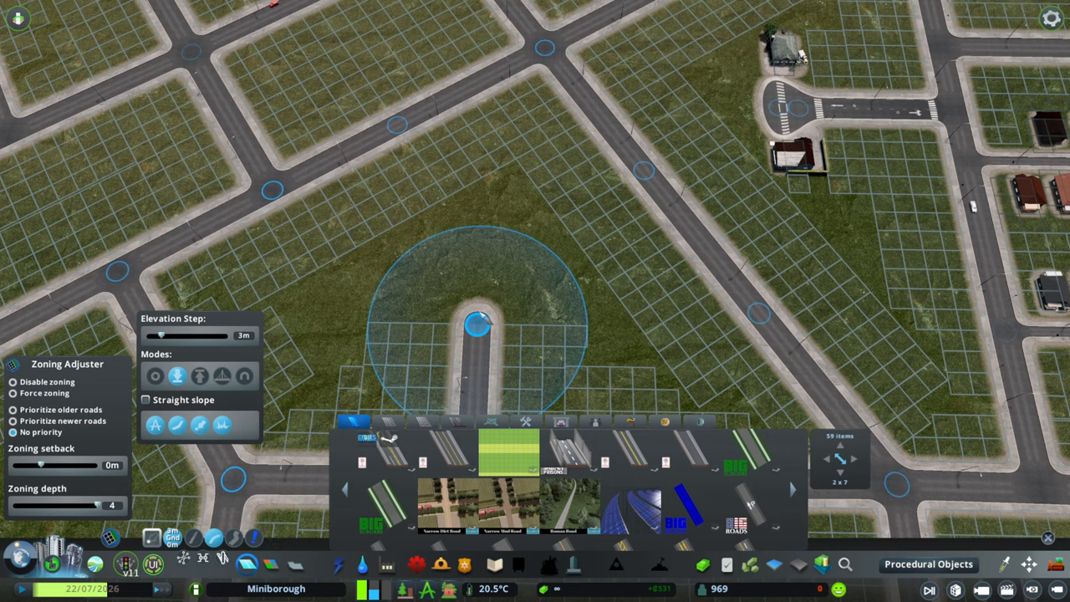
# - Extend the dead end with curved segments that close into a loop
pyautogui.click(542, 327)
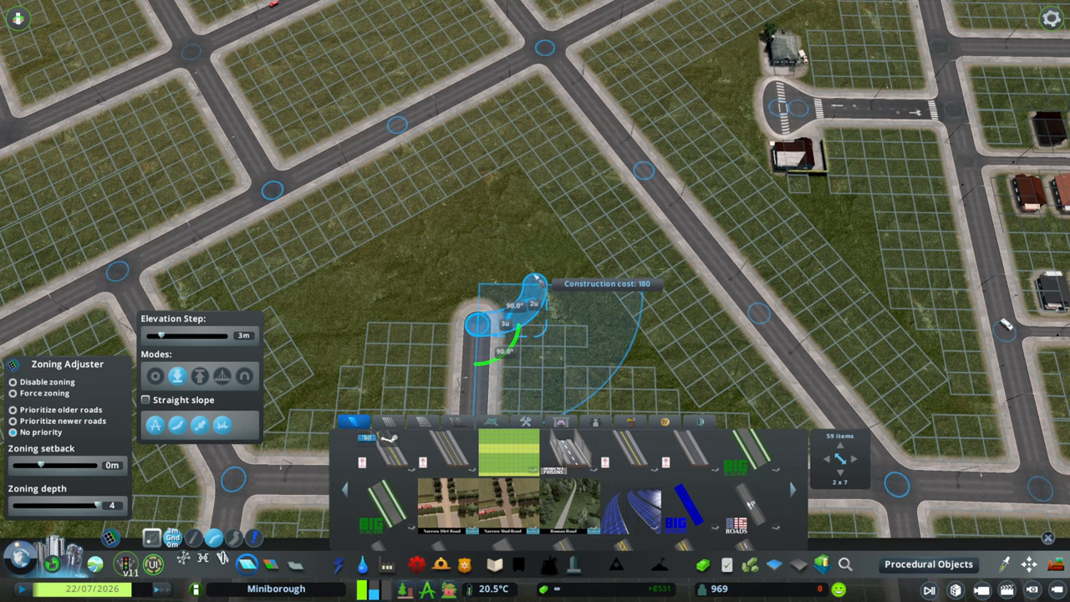
pyautogui.click(535, 280)
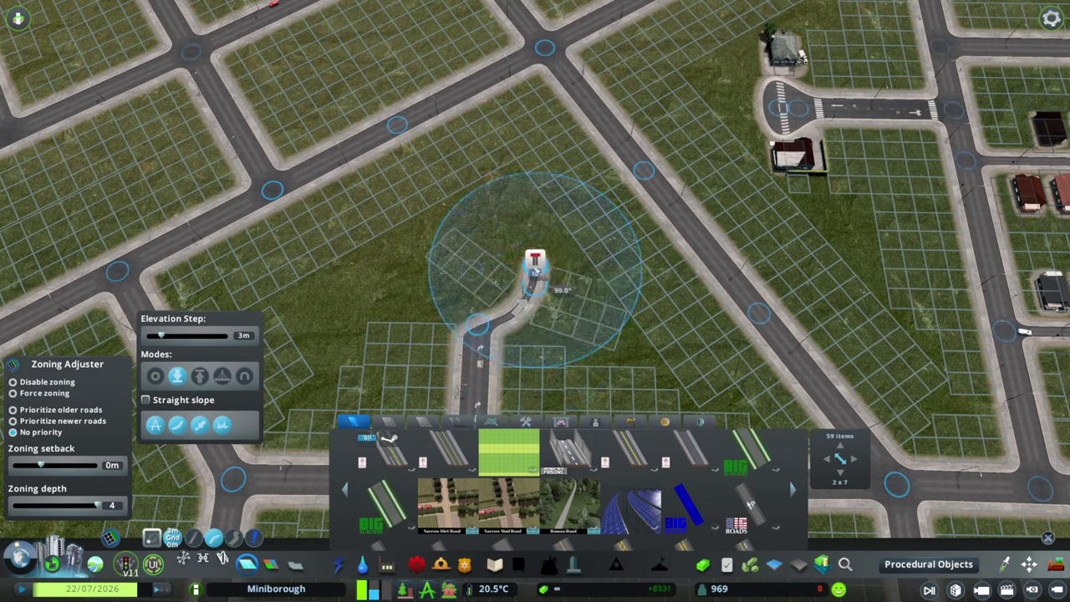
pyautogui.click(481, 232)
pyautogui.click(418, 255)
pyautogui.click(481, 326)
# - Reshape the loop rounder with Move It, then undo the loop
pyautogui.click(1028, 565)
pyautogui.click(882, 545)
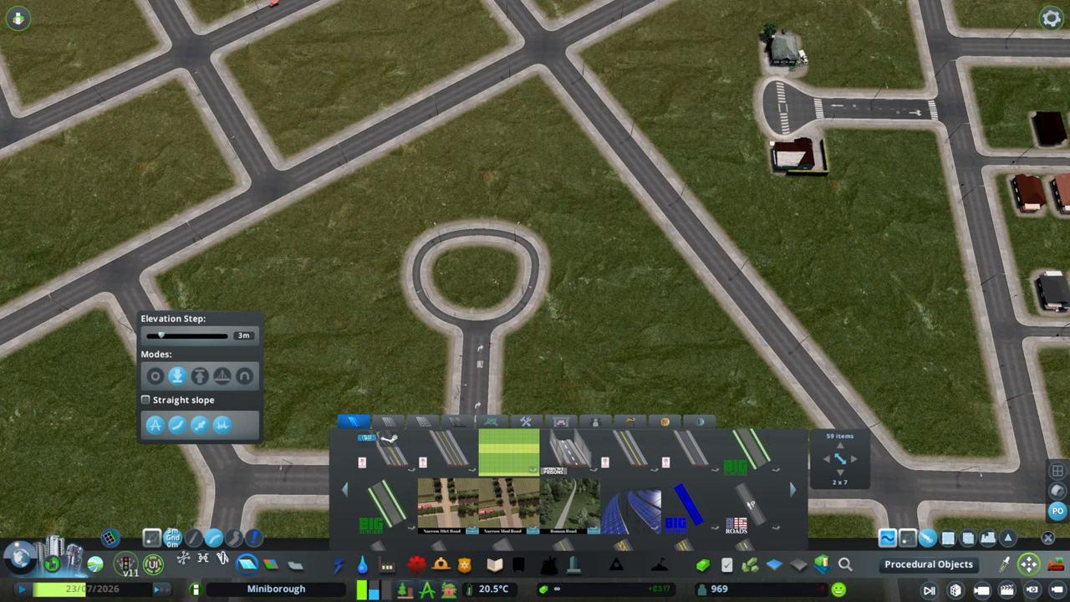
pyautogui.moveTo(535, 266); pyautogui.dragTo(502, 251)
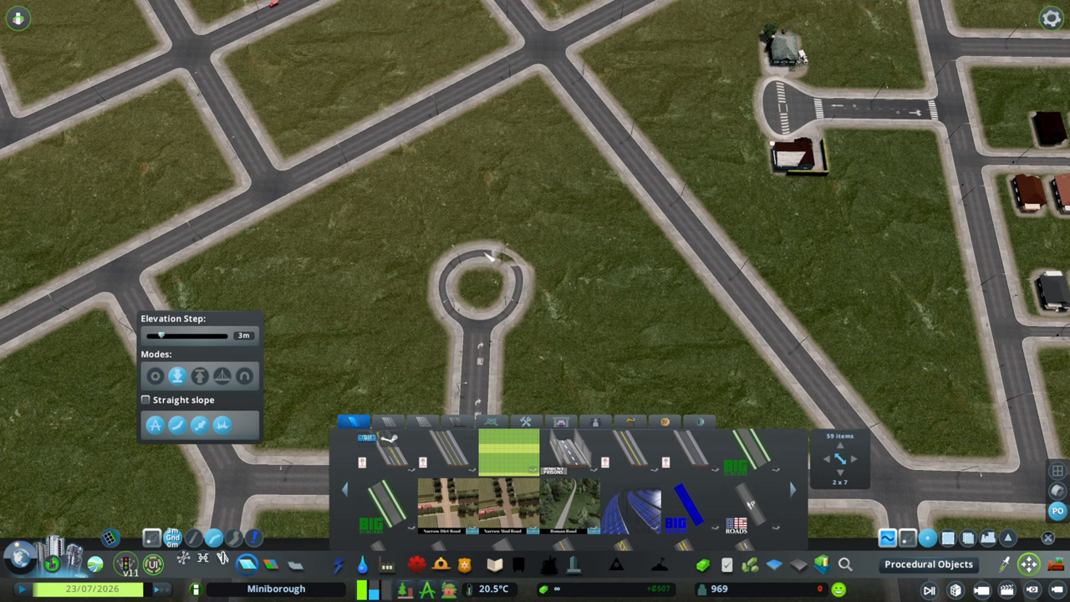
pyautogui.scroll(-2, 725, 294)
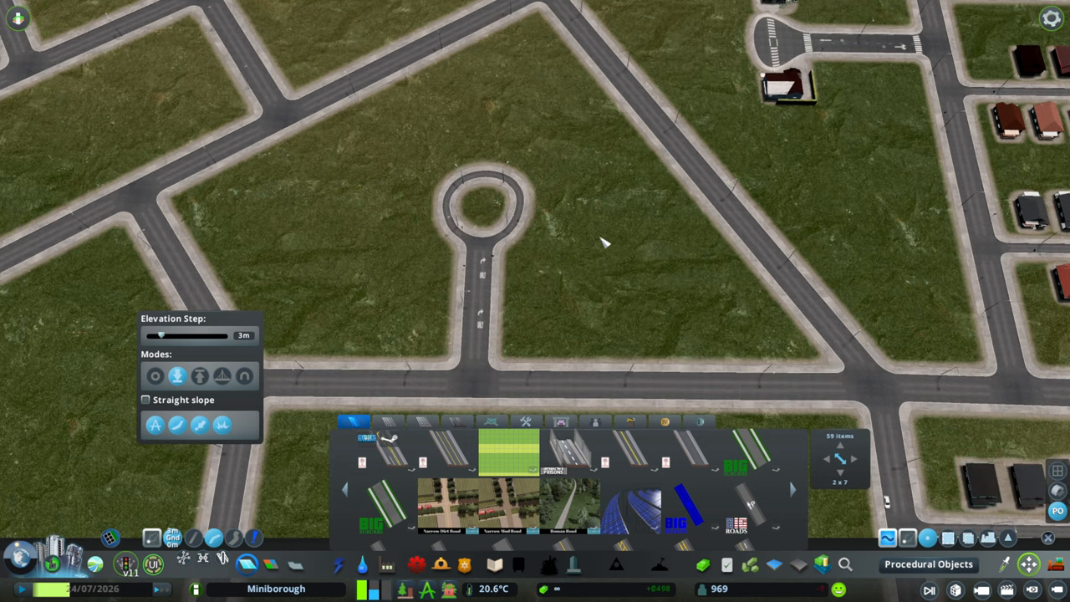
pyautogui.hotkey('ctrl', 'z')
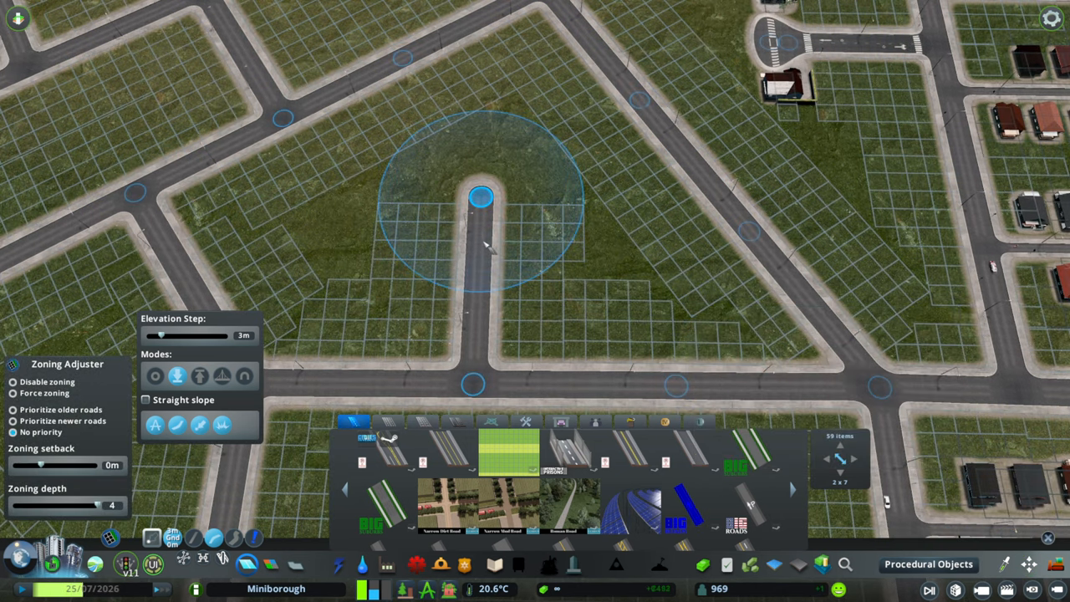
# - Cap the stub road's end node with a small Roundabout Builder turning circle
pyautogui.hotkey('ctrl', 'r')
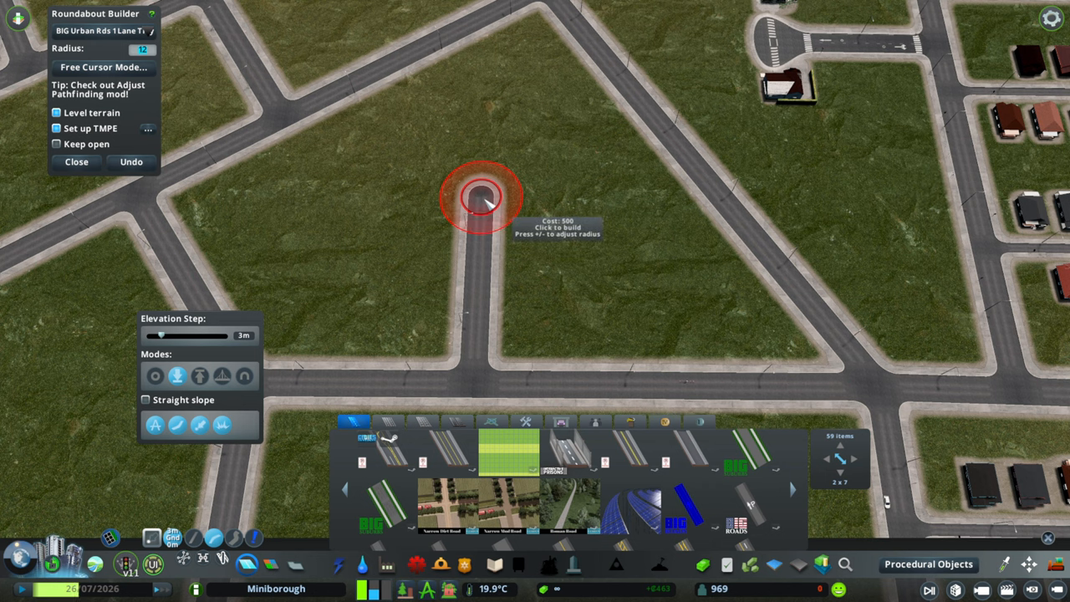
pyautogui.click(484, 199)
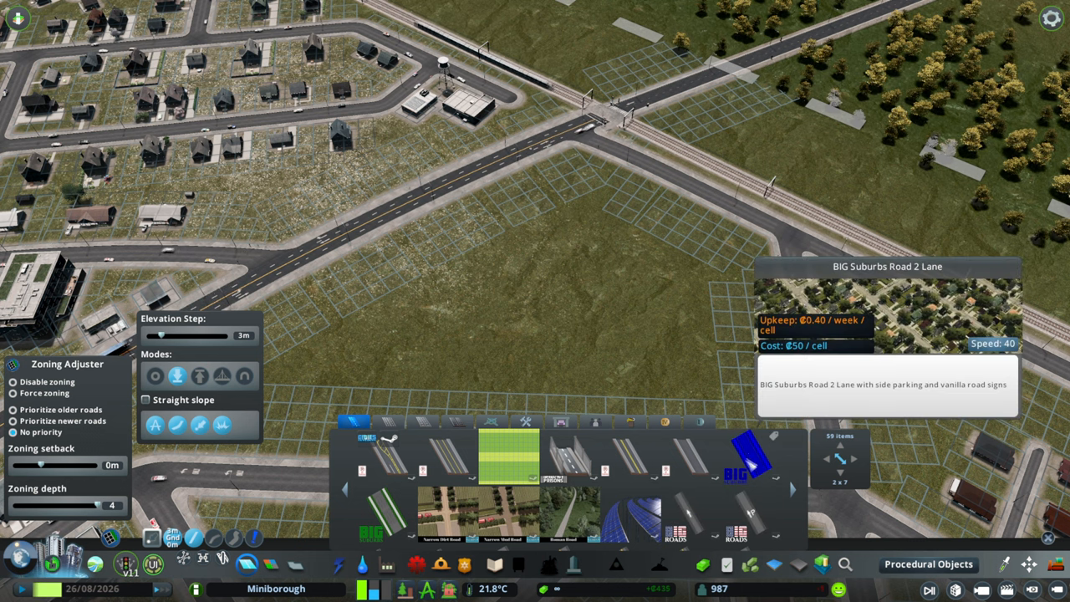
pyautogui.scroll(3, 535, 334)
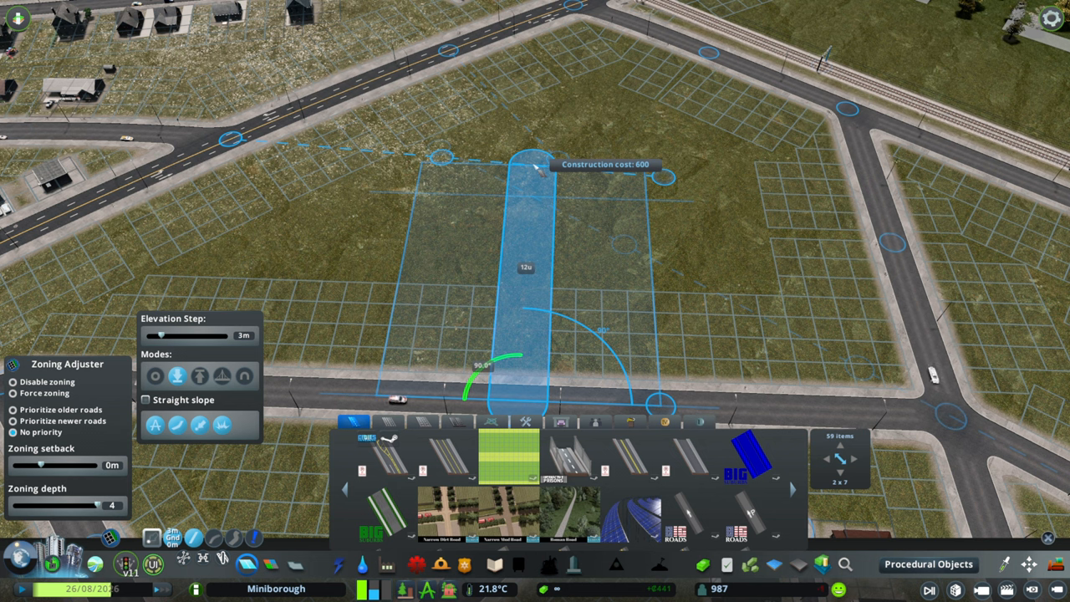
pyautogui.scroll(-3, 652, 213)
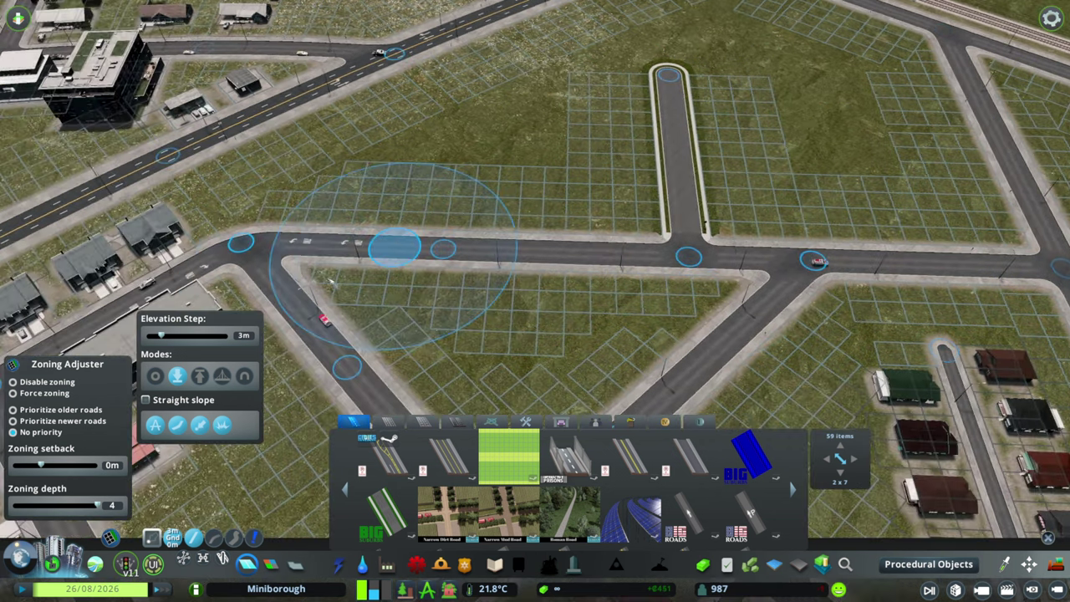
pyautogui.scroll(4, 250, 209)
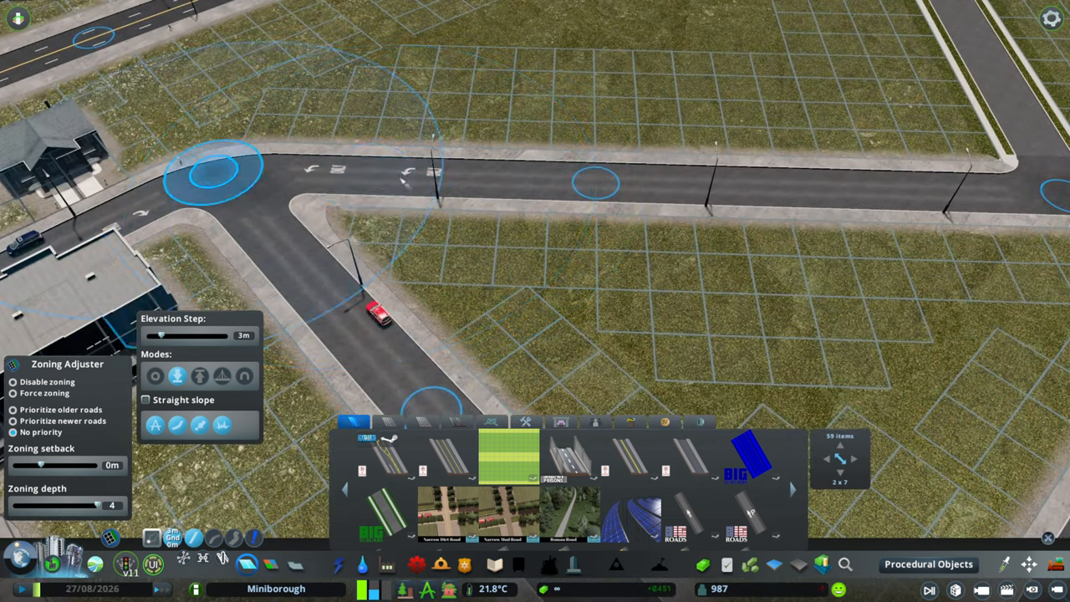
pyautogui.scroll(-5, 535, 251)
pyautogui.scroll(-5, 535, 251)
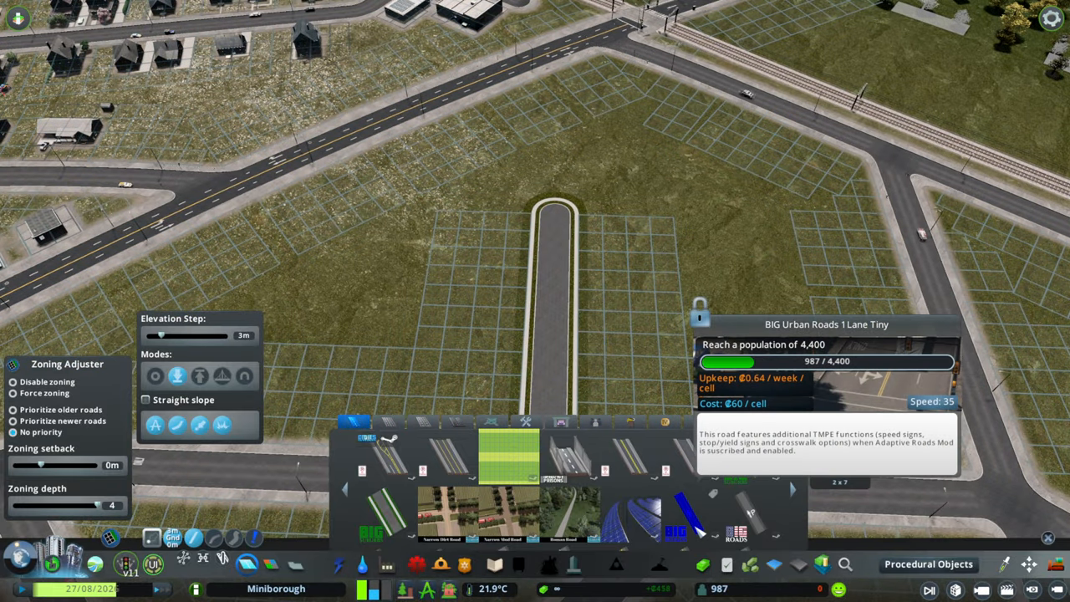
pyautogui.scroll(-2, 698, 418)
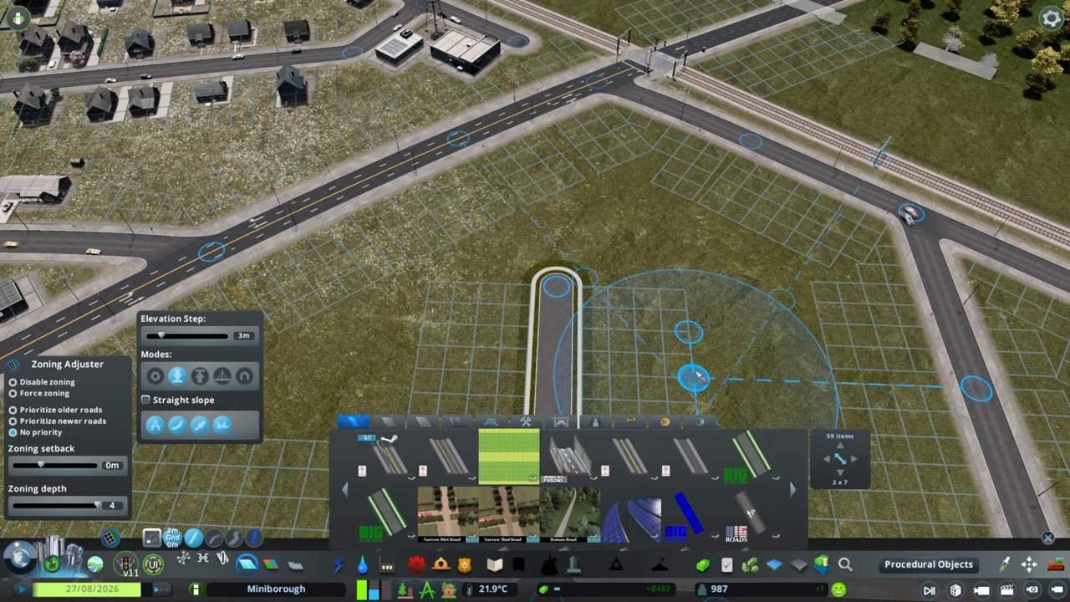
# - Build a small roundabout at the new tiny stub road's end with Roundabout Builder
pyautogui.hotkey('ctrl', 'o')
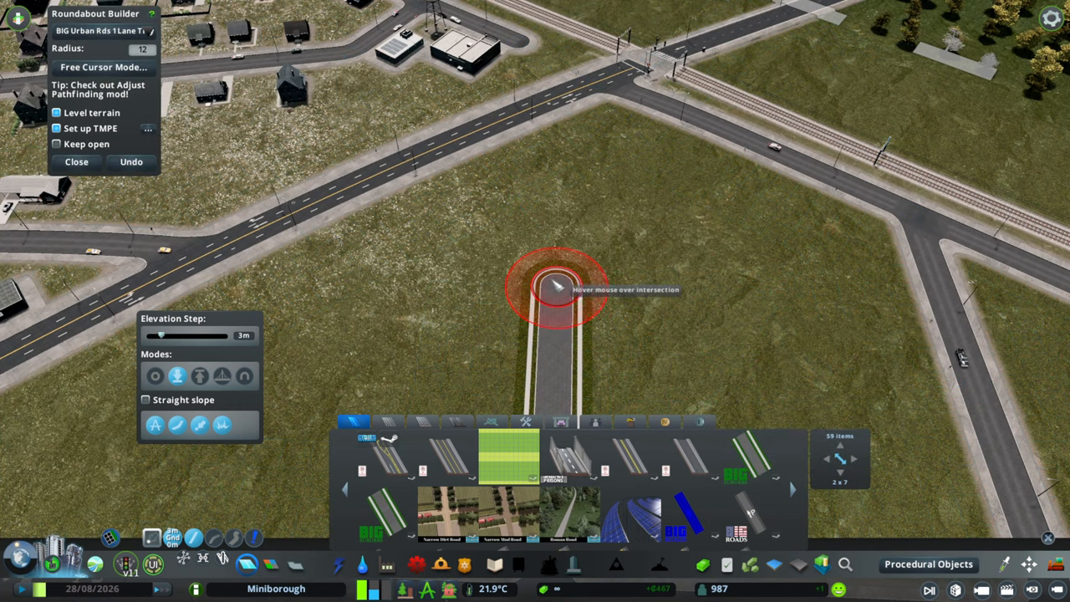
pyautogui.click(559, 288)
pyautogui.scroll(3, 559, 289)
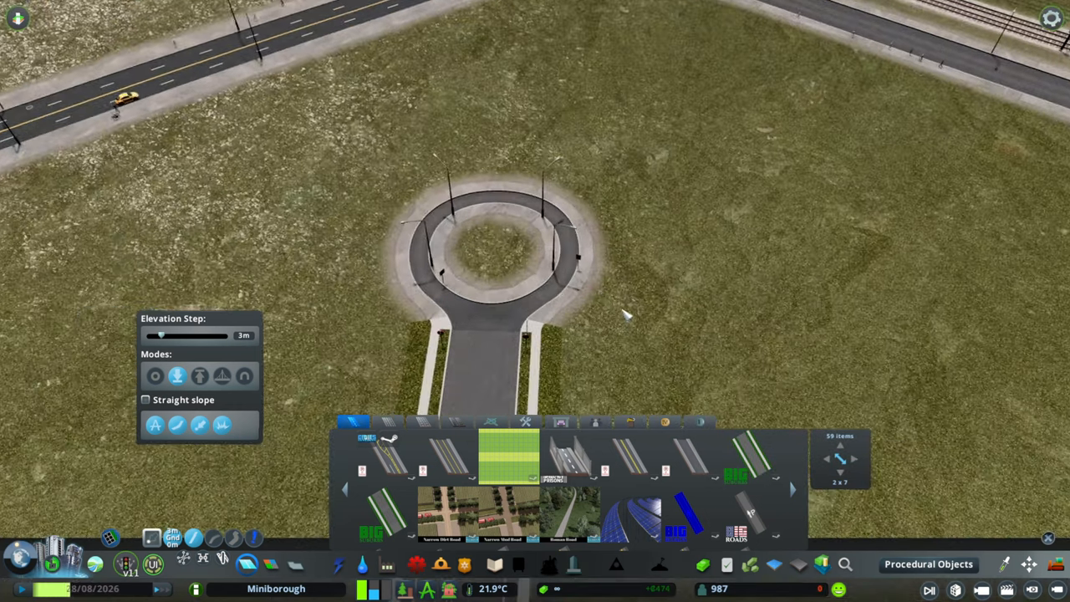
pyautogui.scroll(-4, 639, 265)
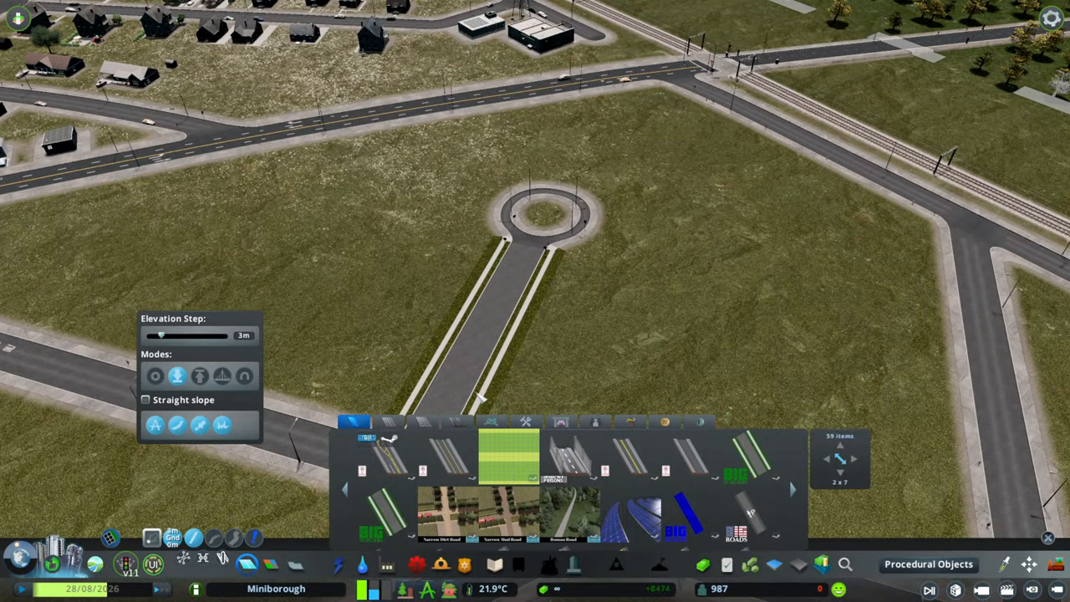
pyautogui.scroll(2, 481, 399)
pyautogui.scroll(2, 544, 335)
pyautogui.scroll(2, 585, 326)
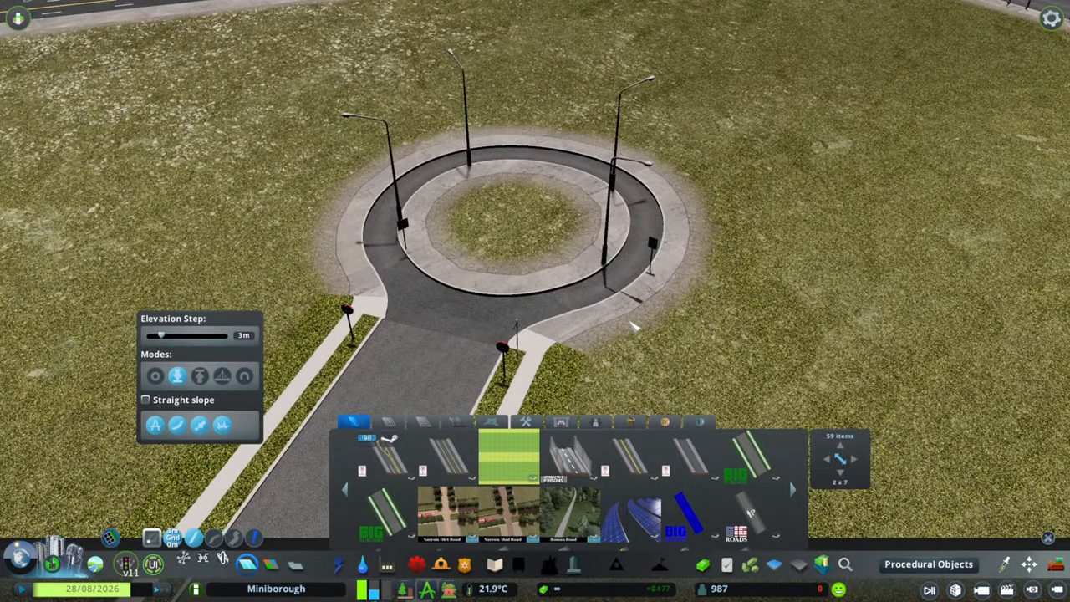
pyautogui.press('Escape')
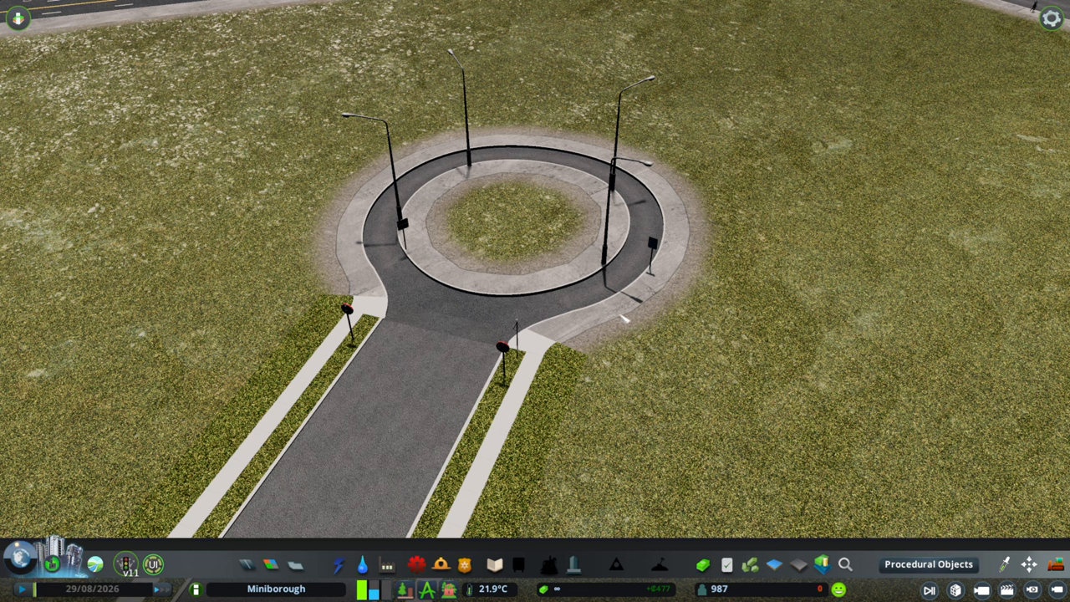
# - Strip the street lights and Speed Limit / Do Not Enter sign props from the cul-de-sac road via BOB
pyautogui.press('m')
pyautogui.click(575, 308)
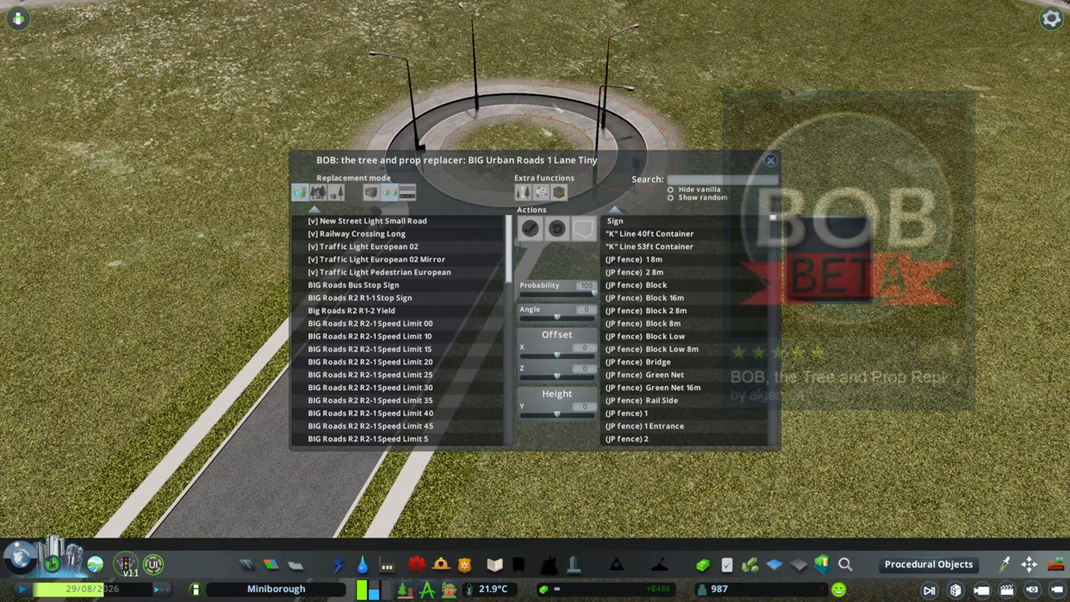
pyautogui.click(394, 234)
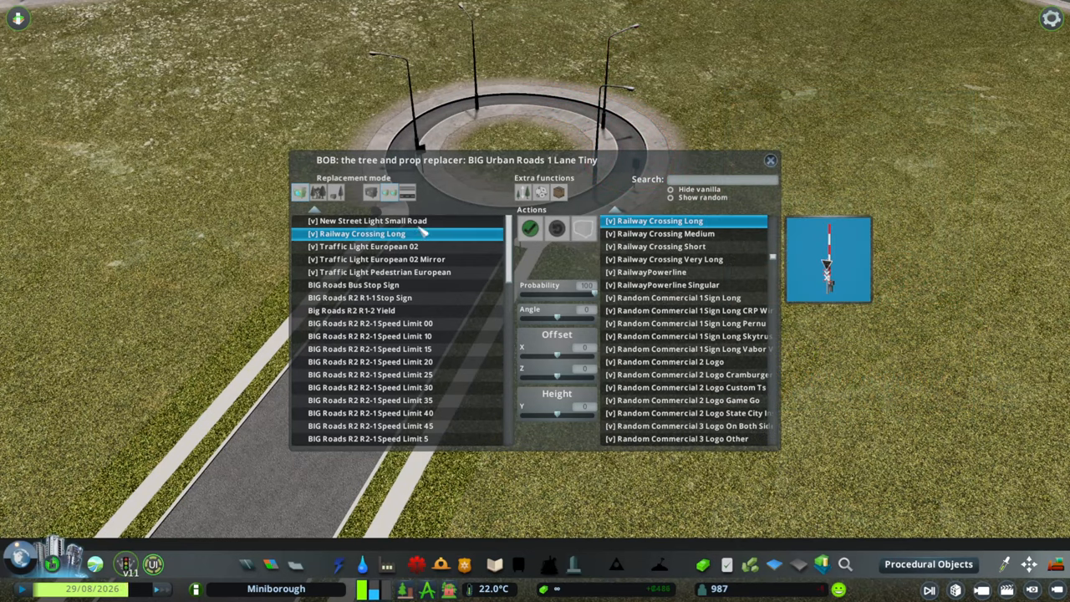
pyautogui.click(423, 221)
pyautogui.click(586, 229)
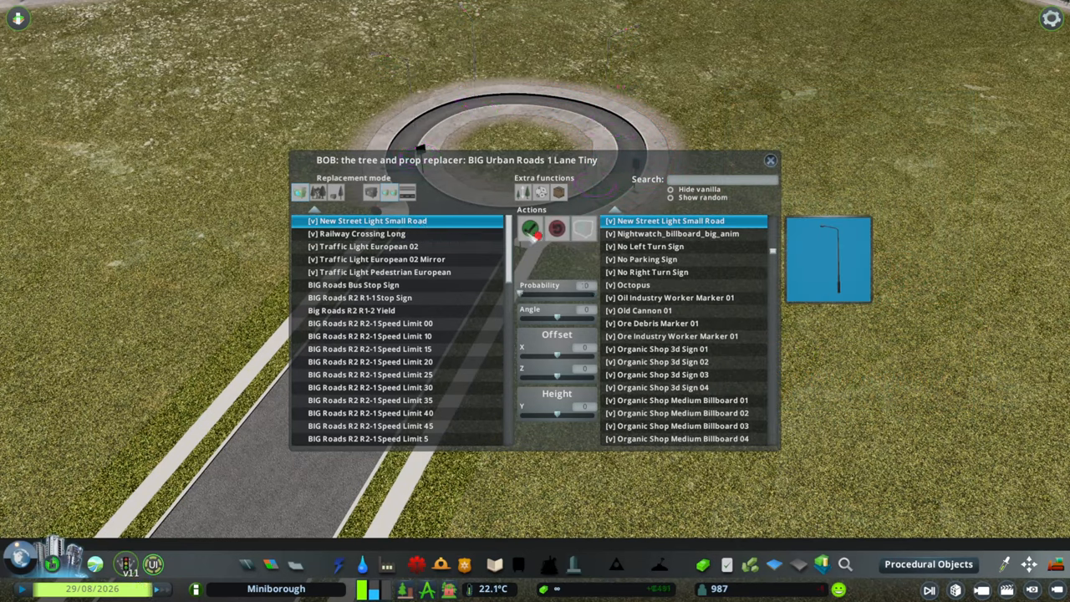
pyautogui.scroll(-2, 392, 317)
pyautogui.click(413, 299)
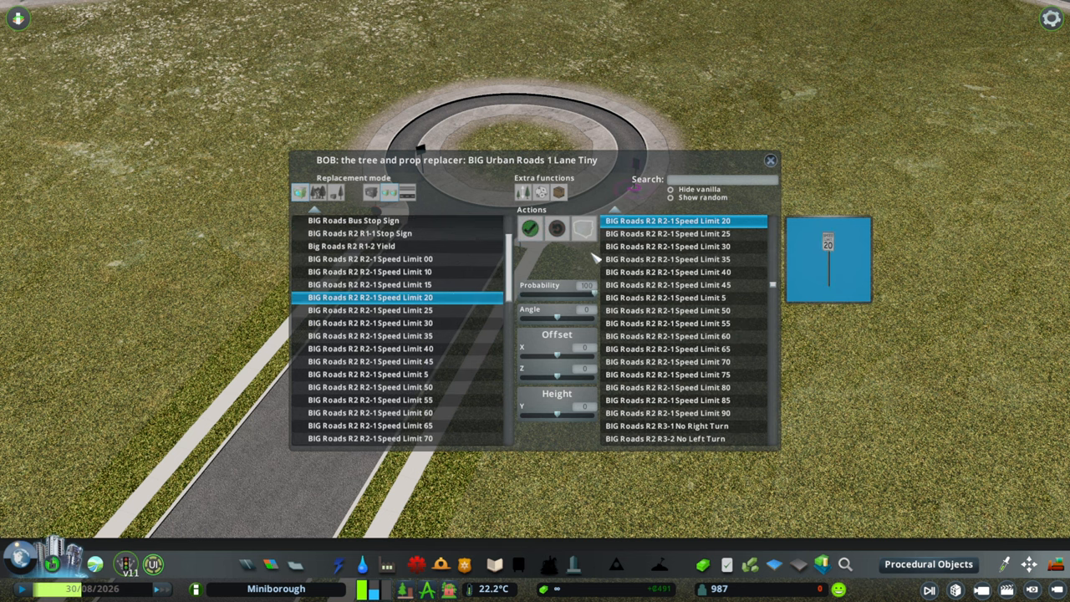
pyautogui.scroll(-3, 656, 181)
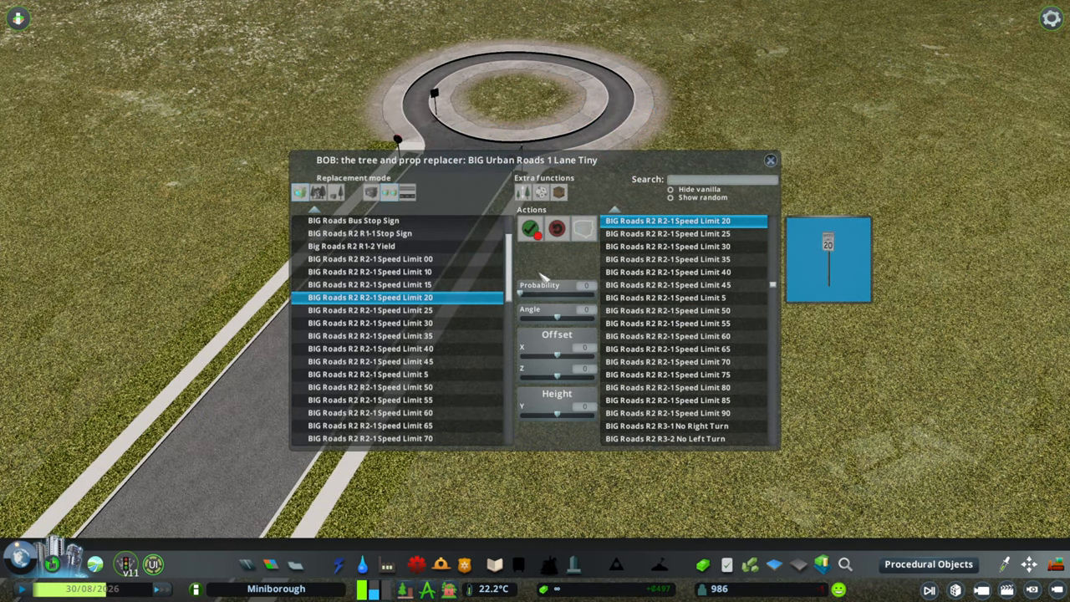
pyautogui.scroll(-5, 393, 317)
pyautogui.click(414, 311)
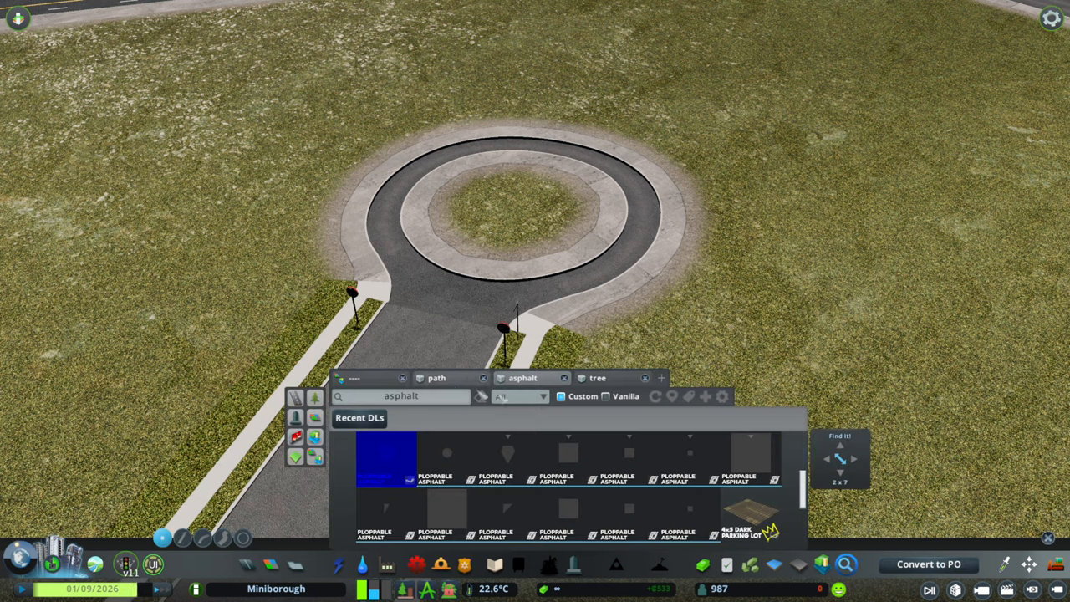
# - Place the ploppable asphalt circle as a Procedural Object at the roundabout centre and begin editing it
pyautogui.moveTo(386, 459)
pyautogui.click(407, 462)
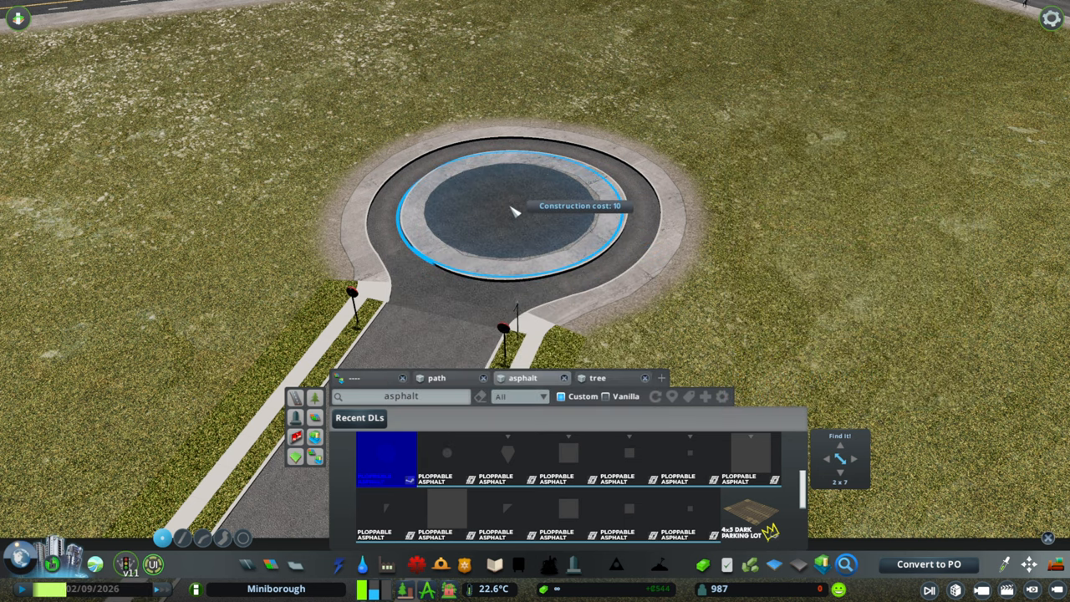
pyautogui.click(929, 563)
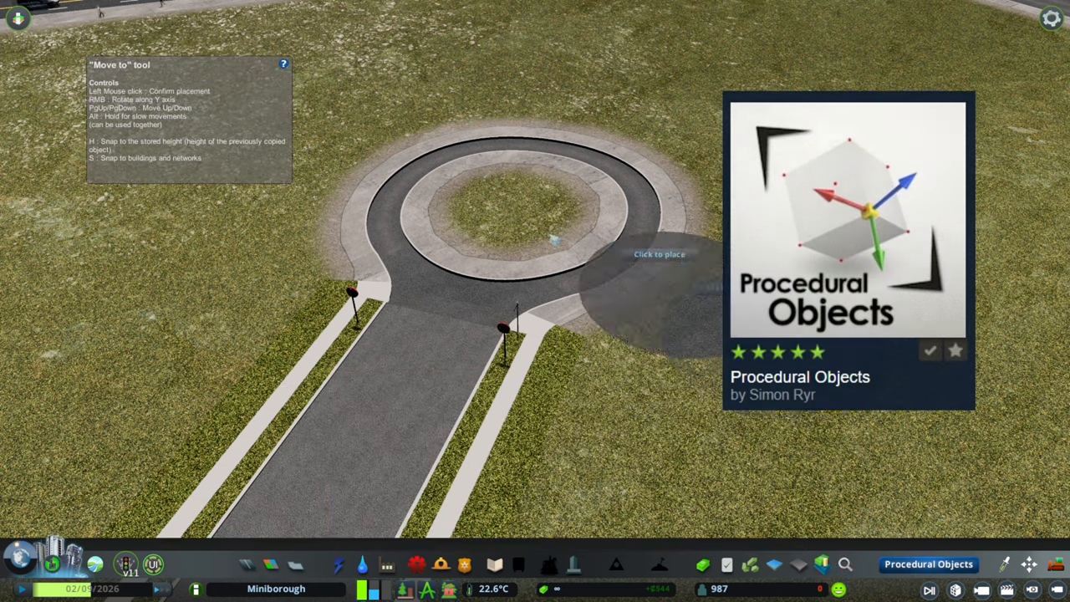
pyautogui.click(514, 209)
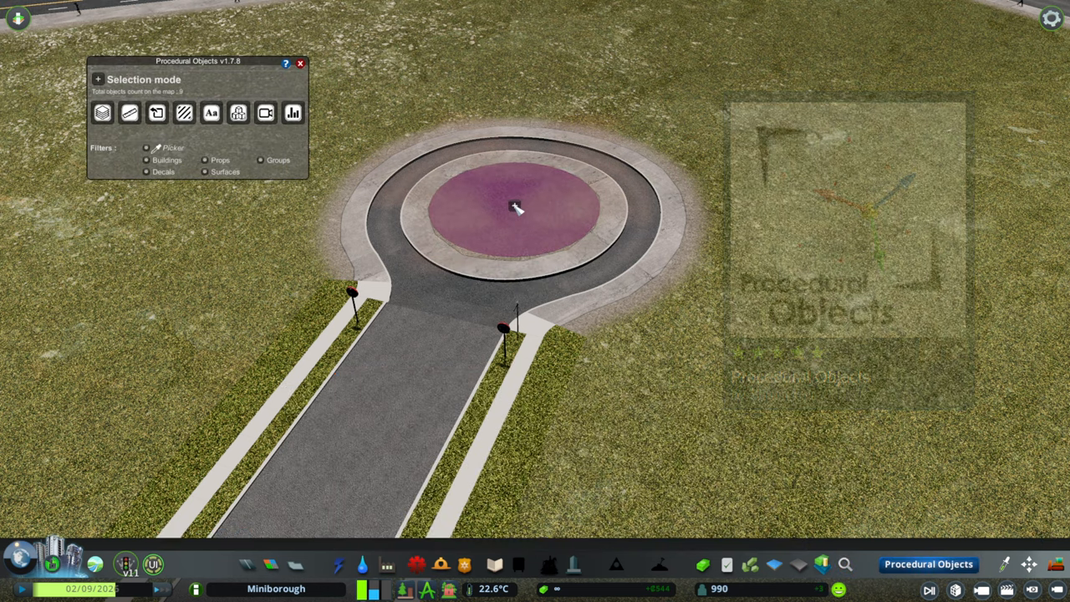
pyautogui.click(514, 207)
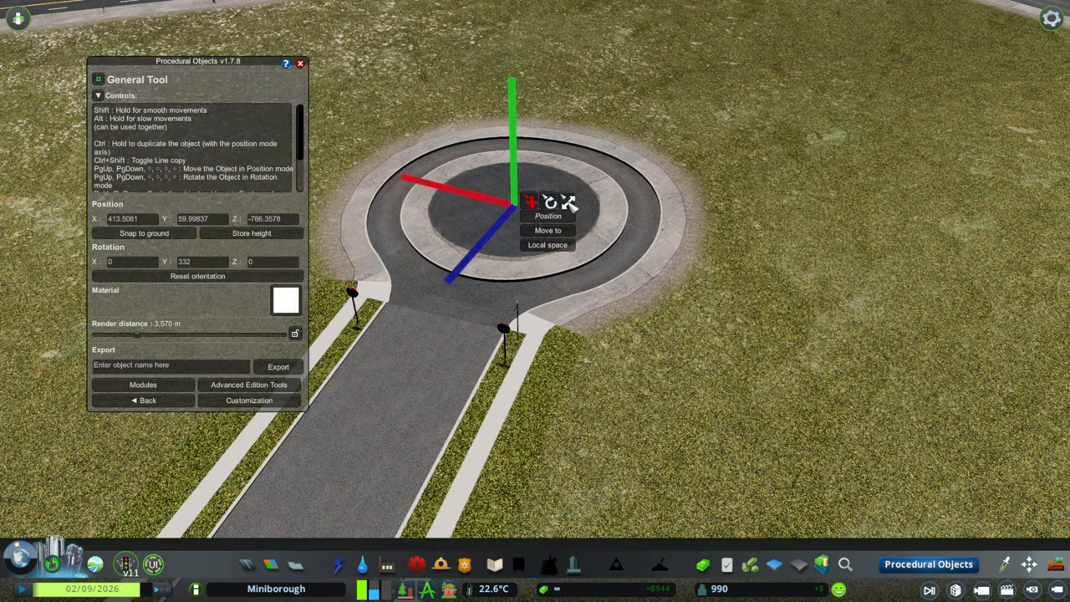
# - Scale the asphalt disc up to span the roundabout and raise it on the Y axis above the road
pyautogui.click(571, 202)
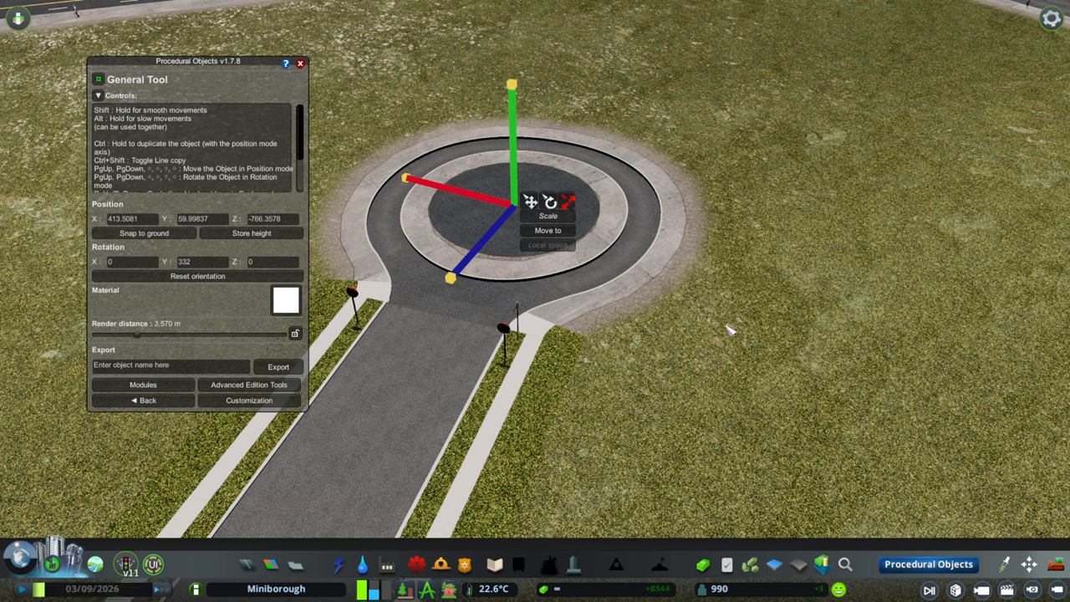
pyautogui.press('pageup')
pyautogui.press('pageup')
pyautogui.press('pageup')
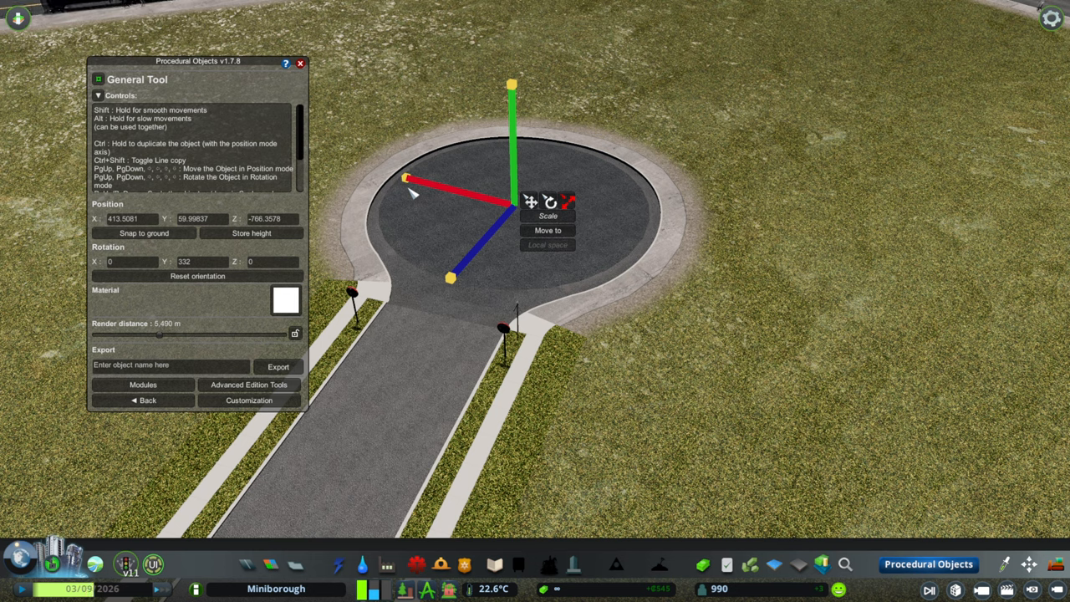
pyautogui.click(529, 201)
pyautogui.moveTo(515, 147); pyautogui.dragTo(516, 146)
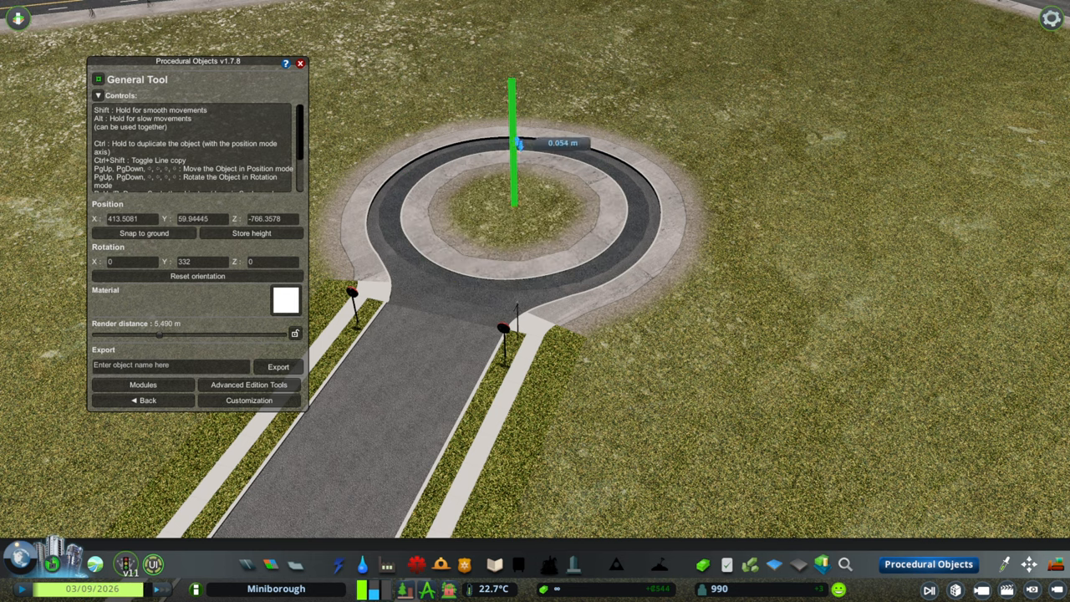
pyautogui.moveTo(519, 144); pyautogui.dragTo(525, 153)
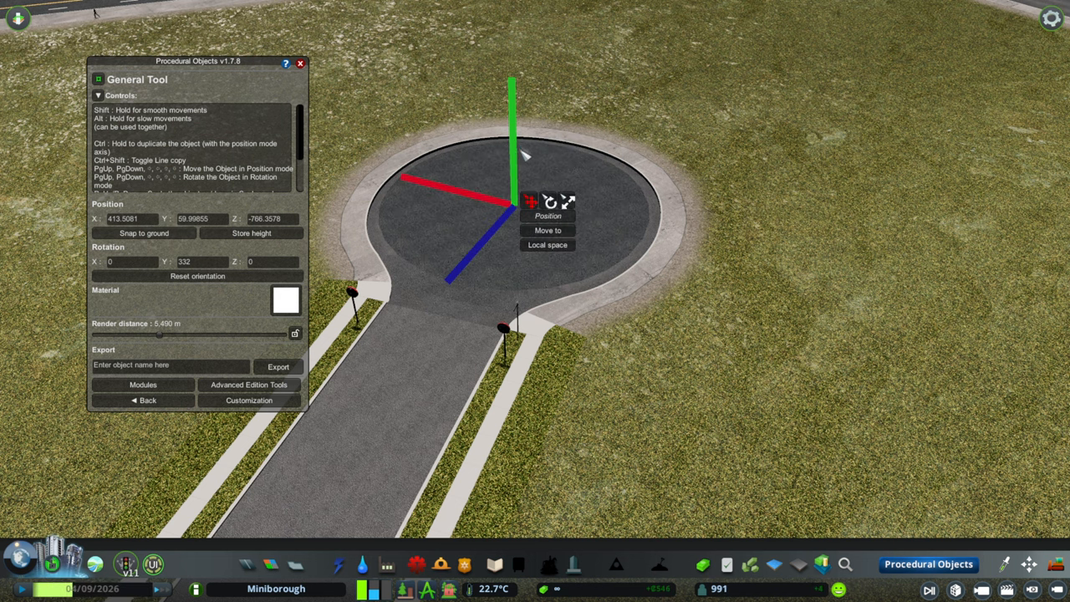
pyautogui.scroll(3, 562, 326)
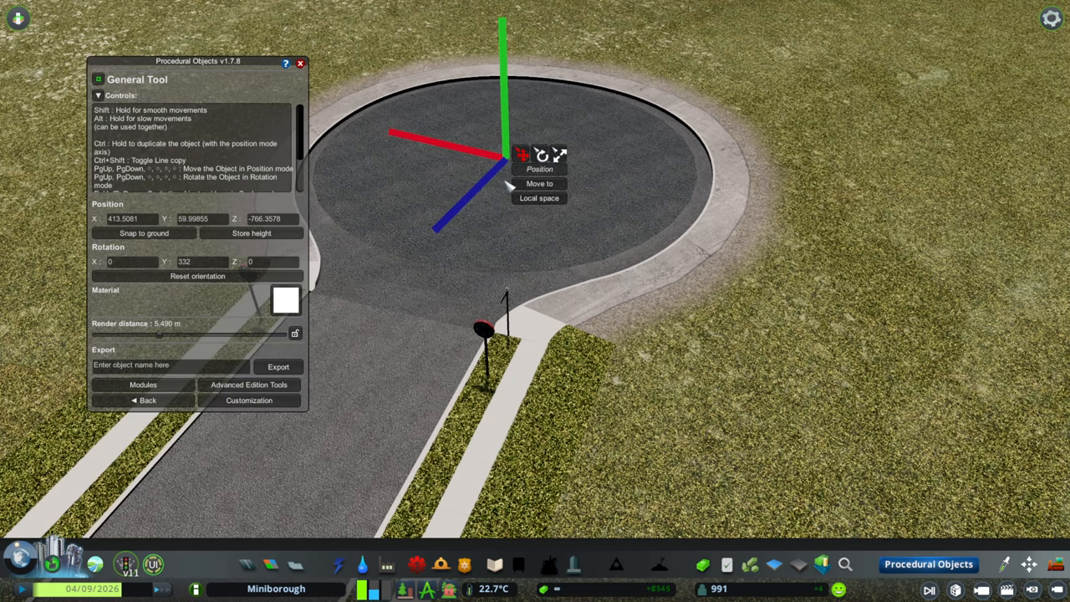
pyautogui.scroll(-2, 511, 184)
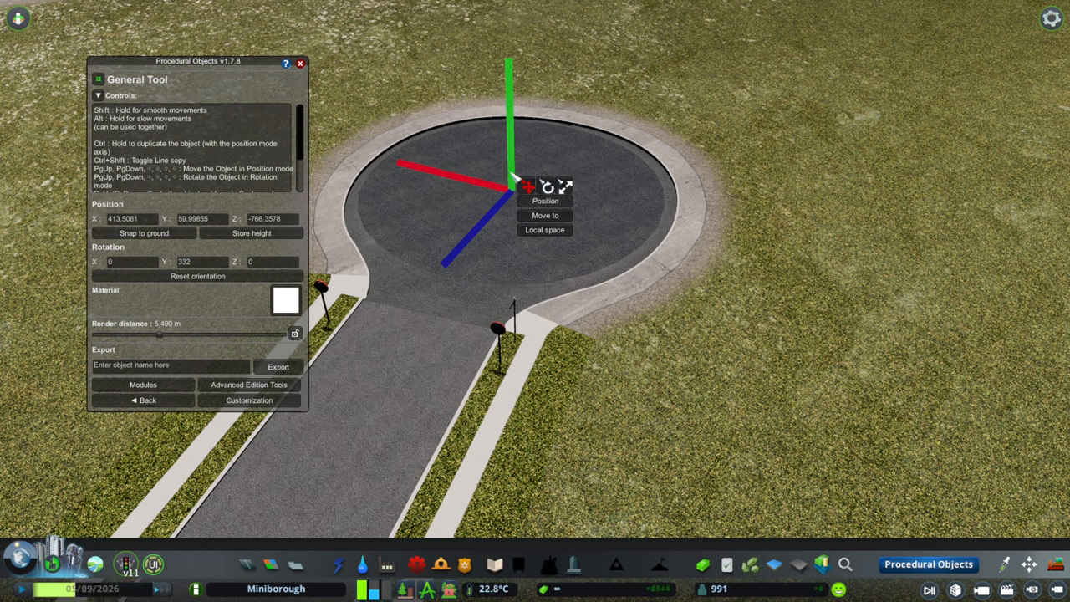
pyautogui.moveTo(512, 171); pyautogui.dragTo(514, 152)
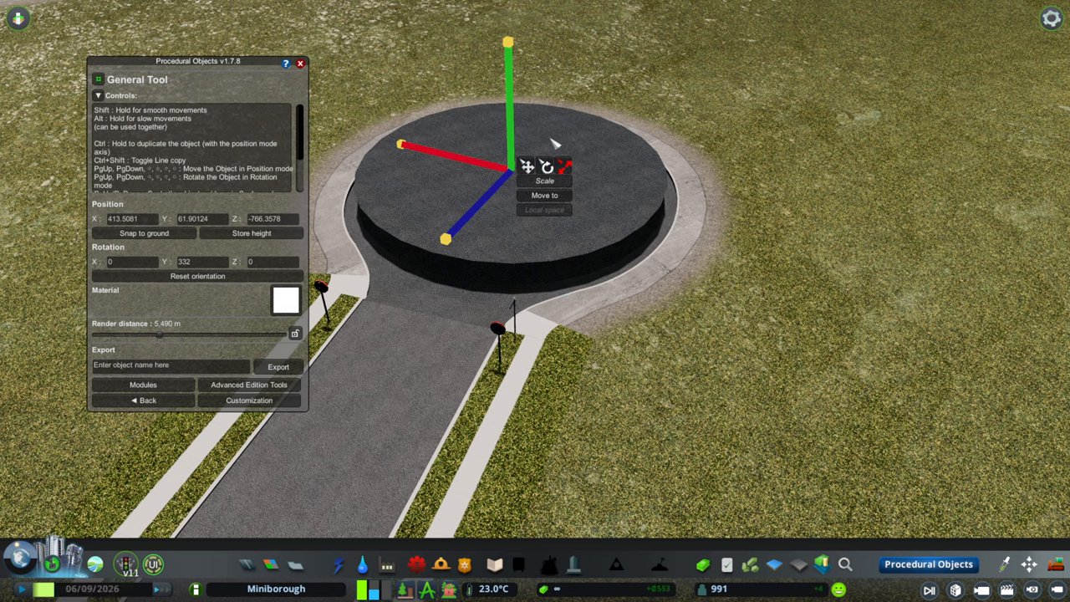
# - Enlarge the disc further and lower it flush with the road so the whole circle is paved dark
pyautogui.press('pageup')
pyautogui.press('pageup')
pyautogui.press('pageup')
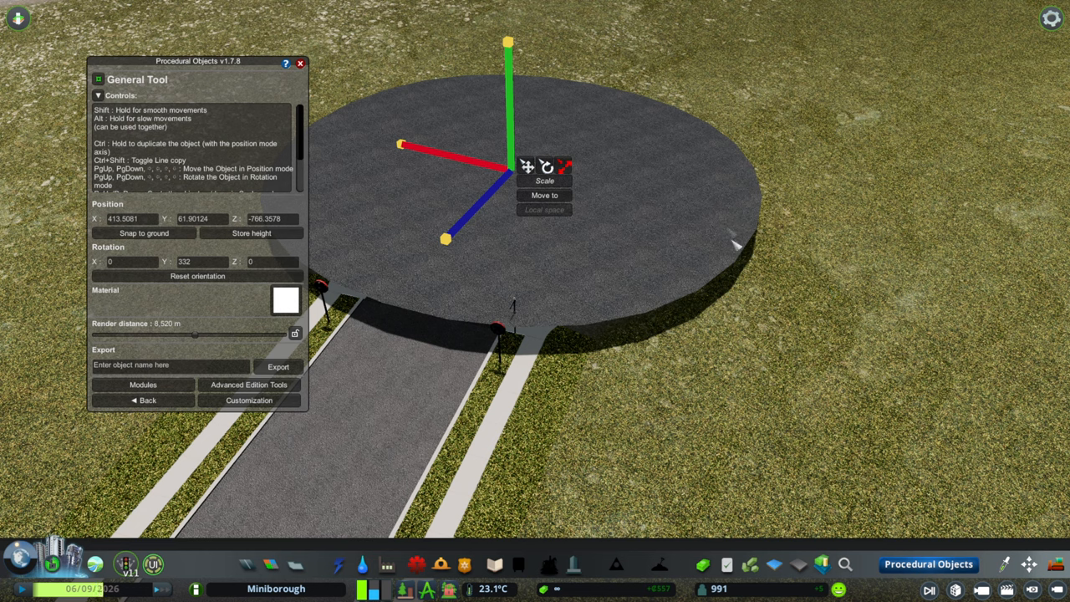
pyautogui.click(529, 166)
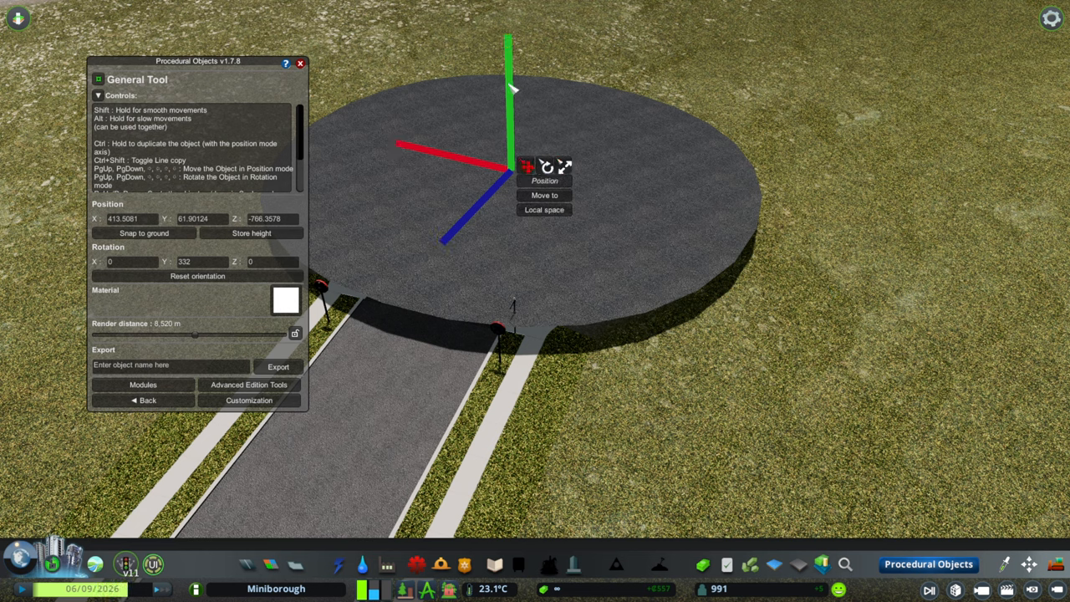
pyautogui.moveTo(511, 86); pyautogui.dragTo(520, 110)
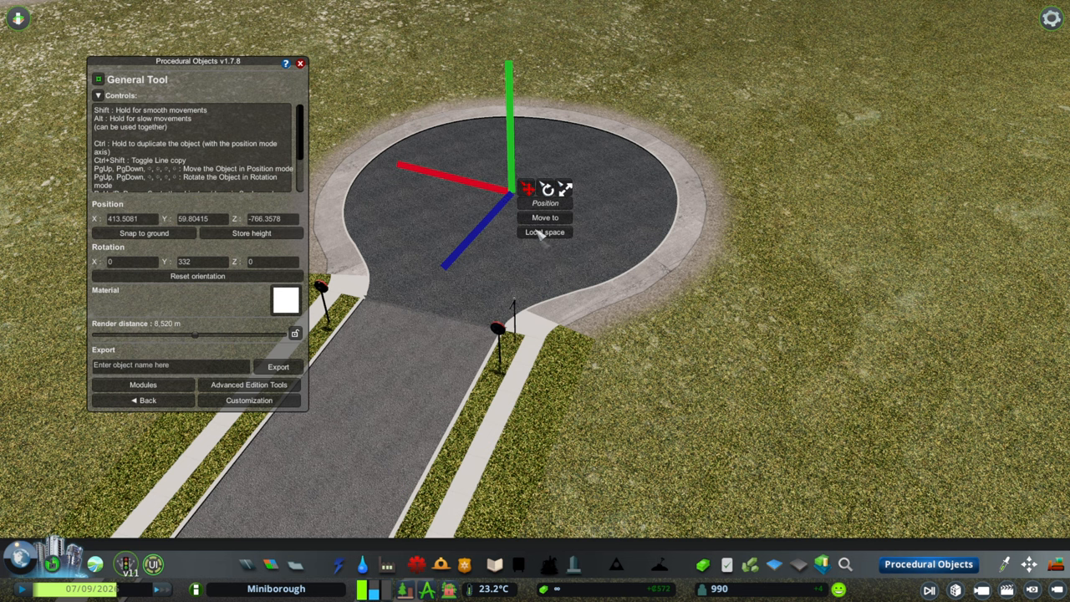
pyautogui.moveTo(518, 172); pyautogui.dragTo(508, 183)
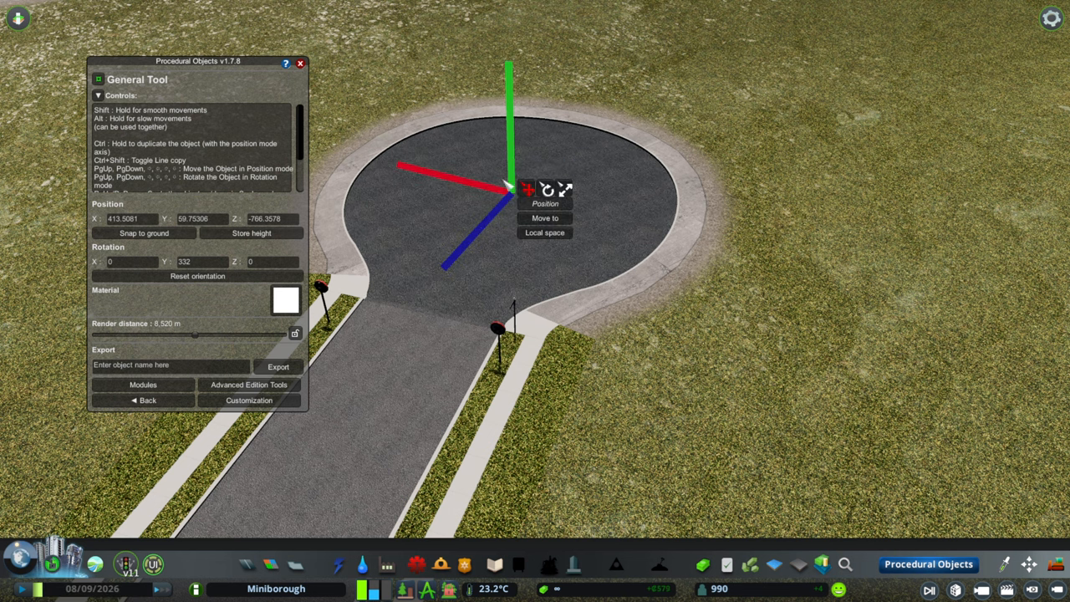
pyautogui.scroll(3, 535, 301)
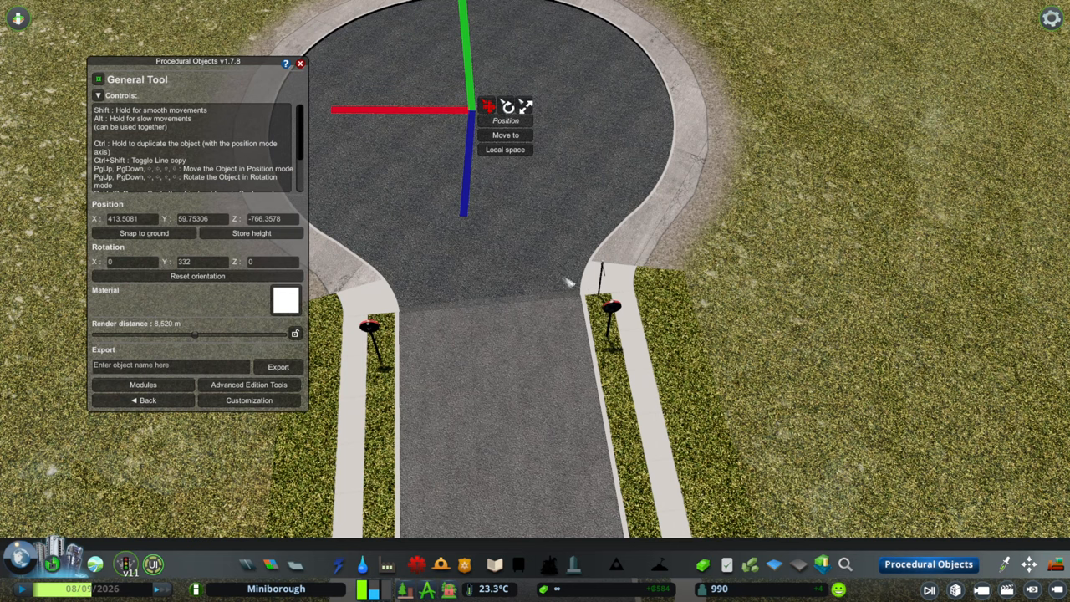
pyautogui.click(300, 62)
pyautogui.scroll(-5, 535, 300)
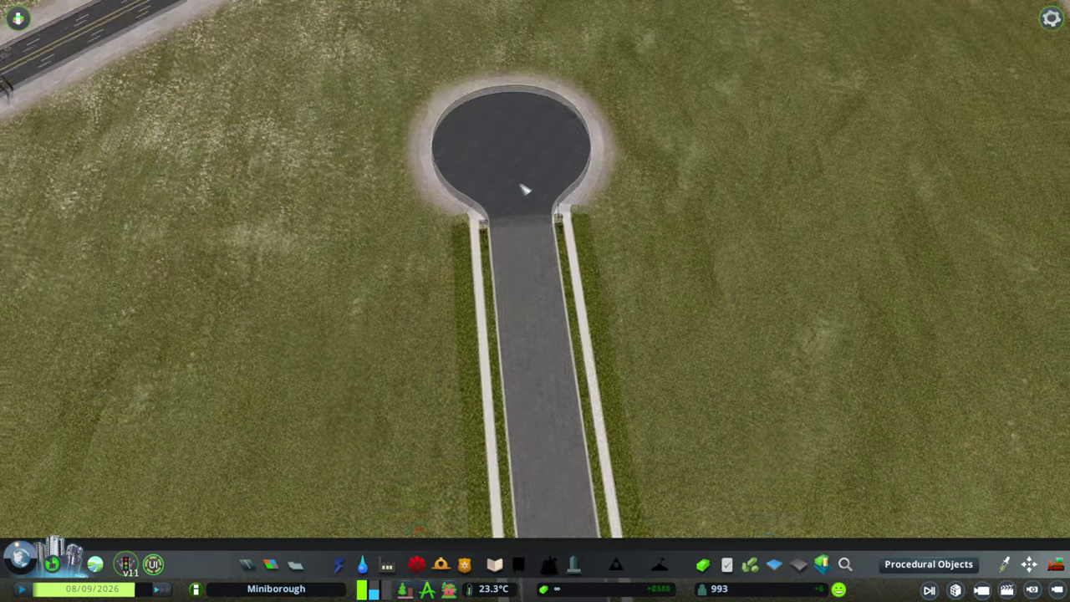
pyautogui.scroll(4, 519, 150)
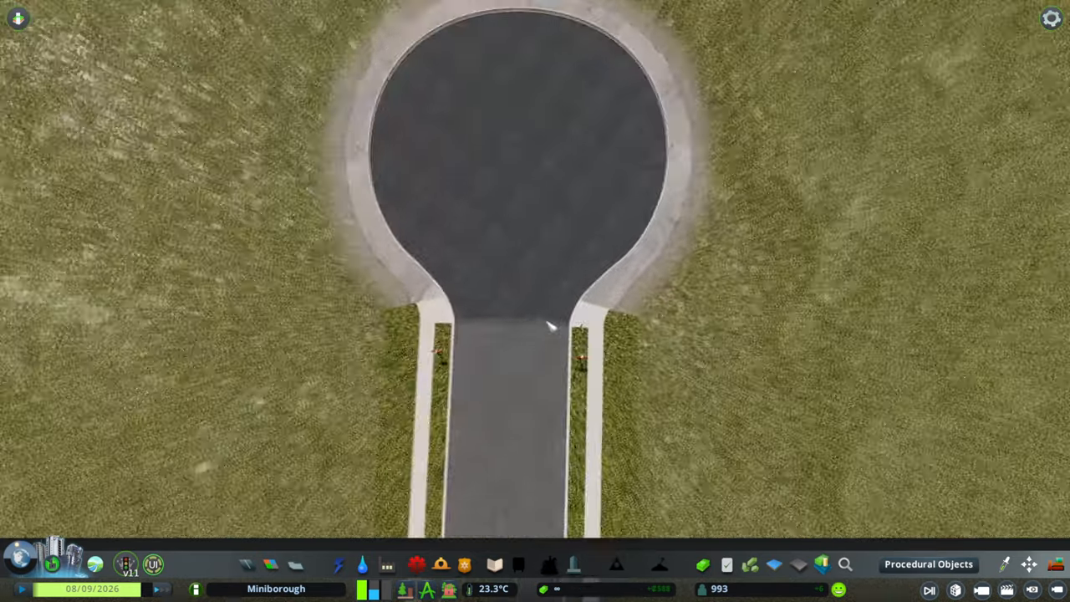
pyautogui.scroll(2, 543, 318)
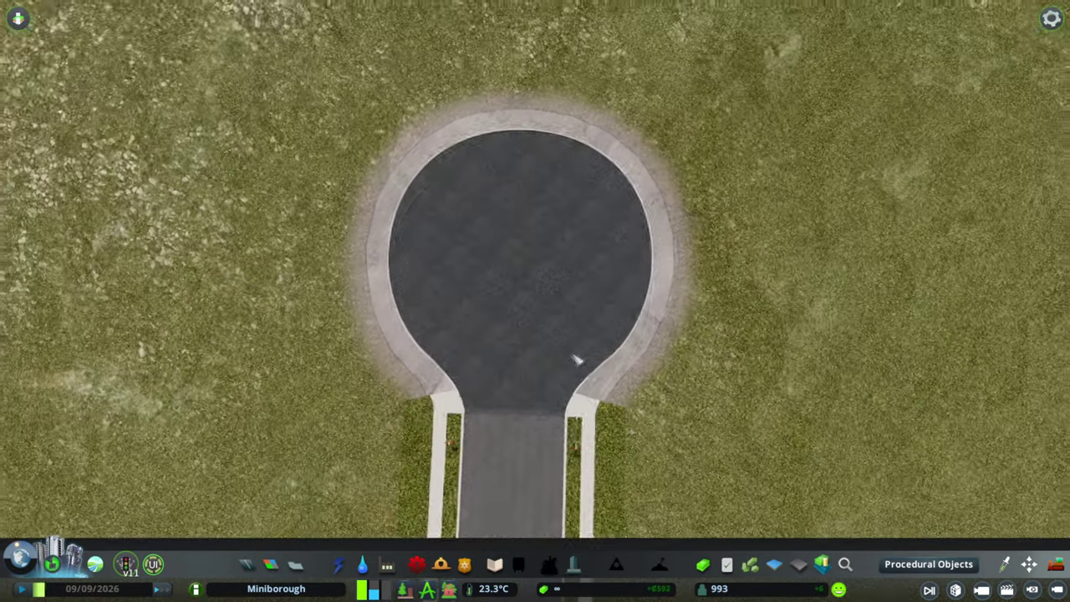
# - Place a ploppable asphalt square from Find It onto the access road into the cul-de-sac
pyautogui.moveTo(556, 321); pyautogui.dragTo(556, 209)
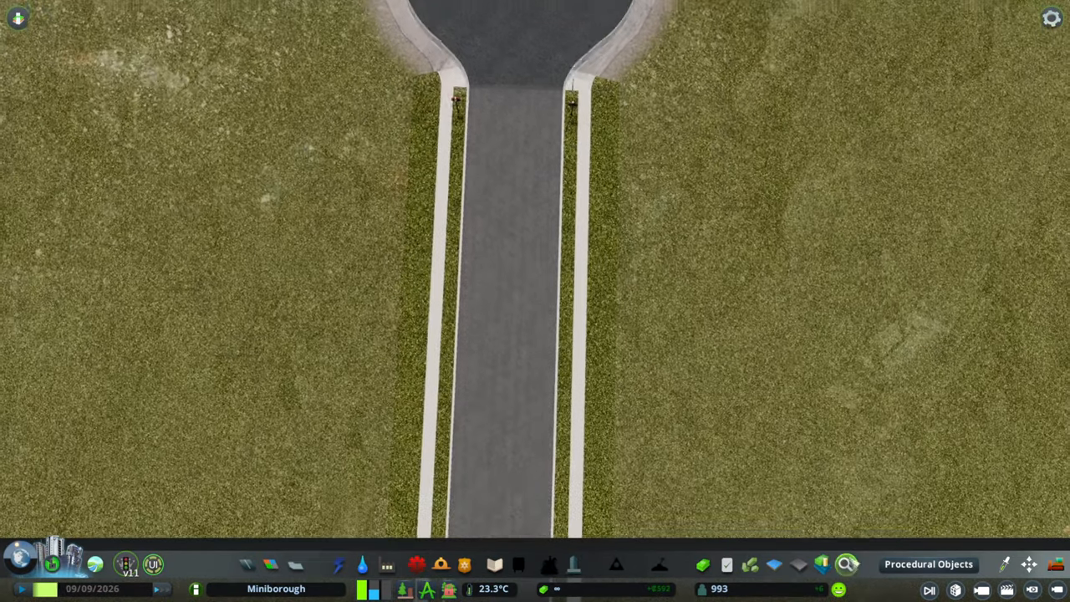
pyautogui.click(845, 564)
pyautogui.click(568, 455)
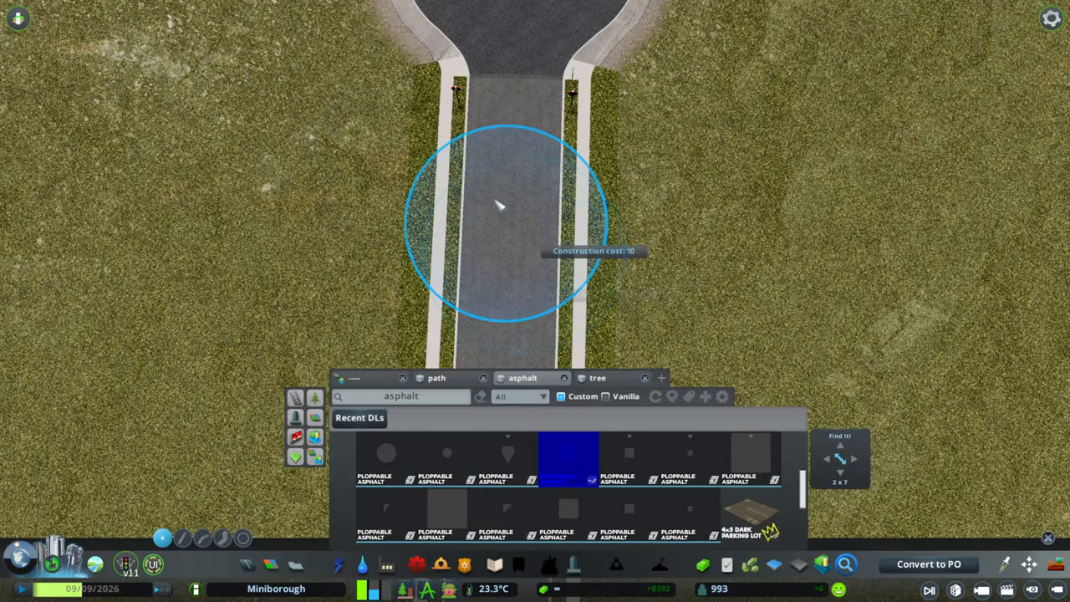
pyautogui.click(448, 515)
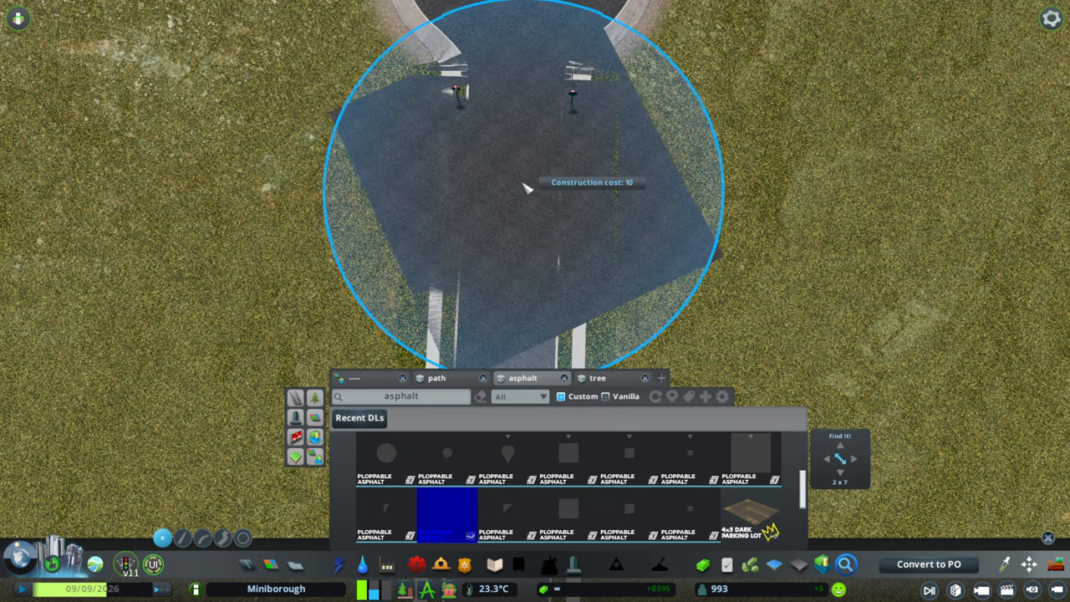
pyautogui.click(514, 189)
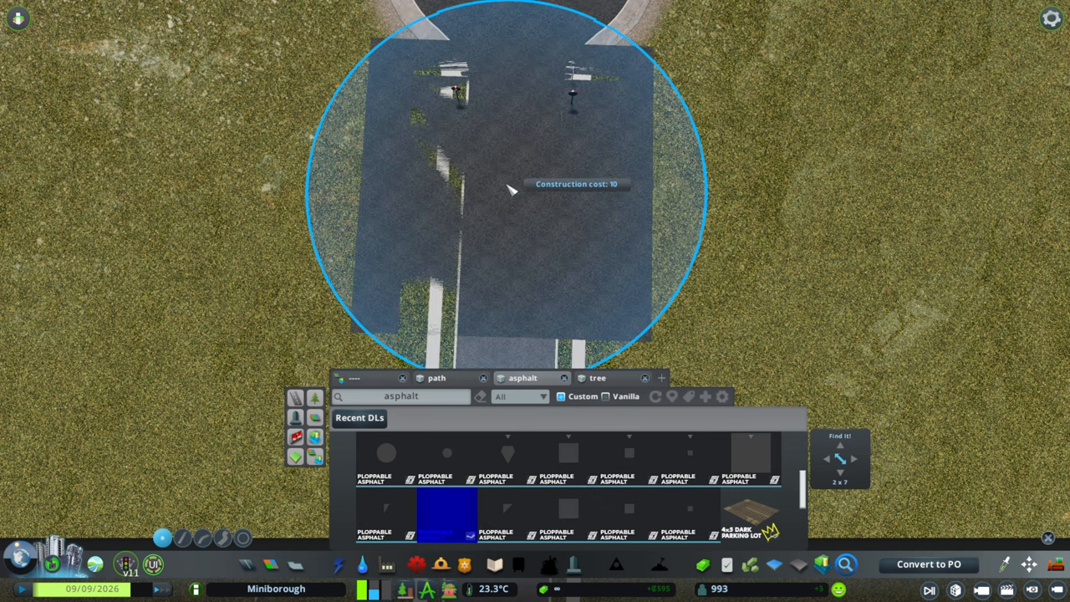
# - Convert the asphalt to a Procedural Object, slide it along the road and narrow it to the road's width
pyautogui.click(929, 564)
pyautogui.moveTo(501, 240); pyautogui.dragTo(393, 240)
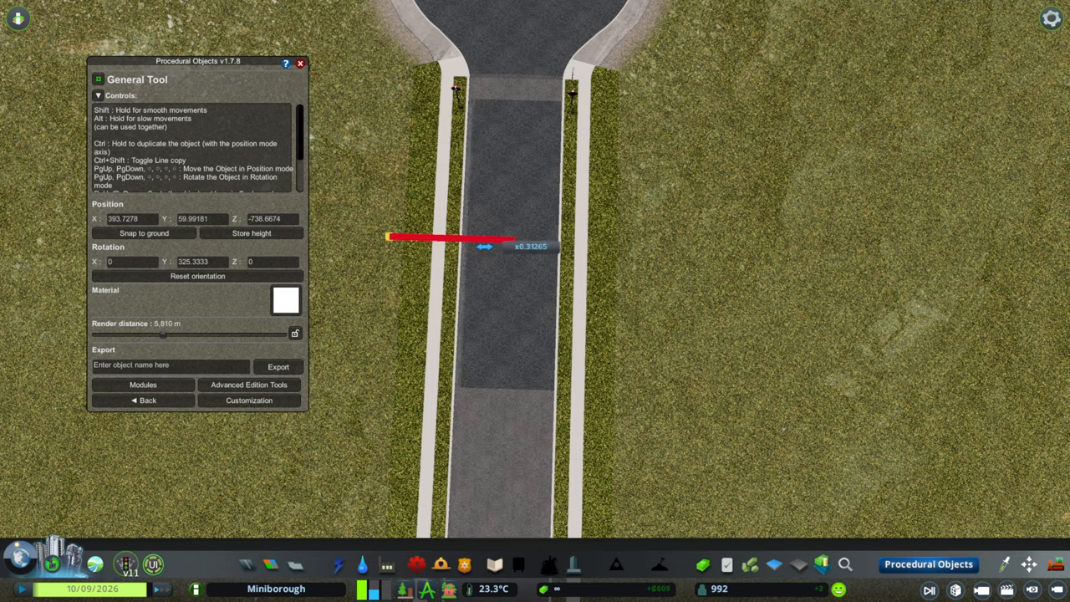
pyautogui.moveTo(512, 318); pyautogui.dragTo(497, 207)
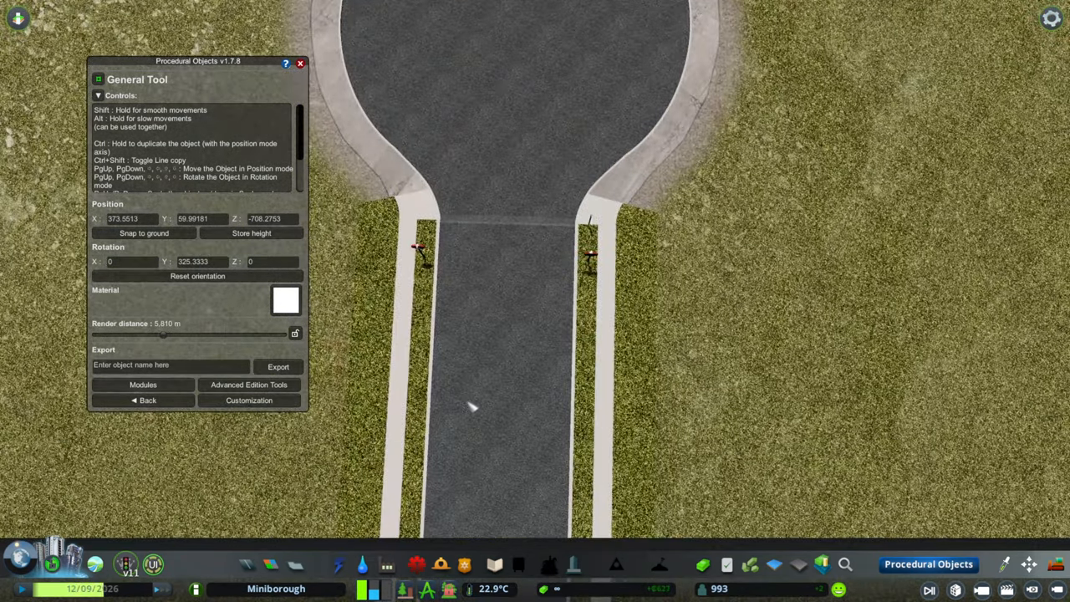
pyautogui.click(517, 236)
pyautogui.moveTo(535, 240); pyautogui.dragTo(490, 240)
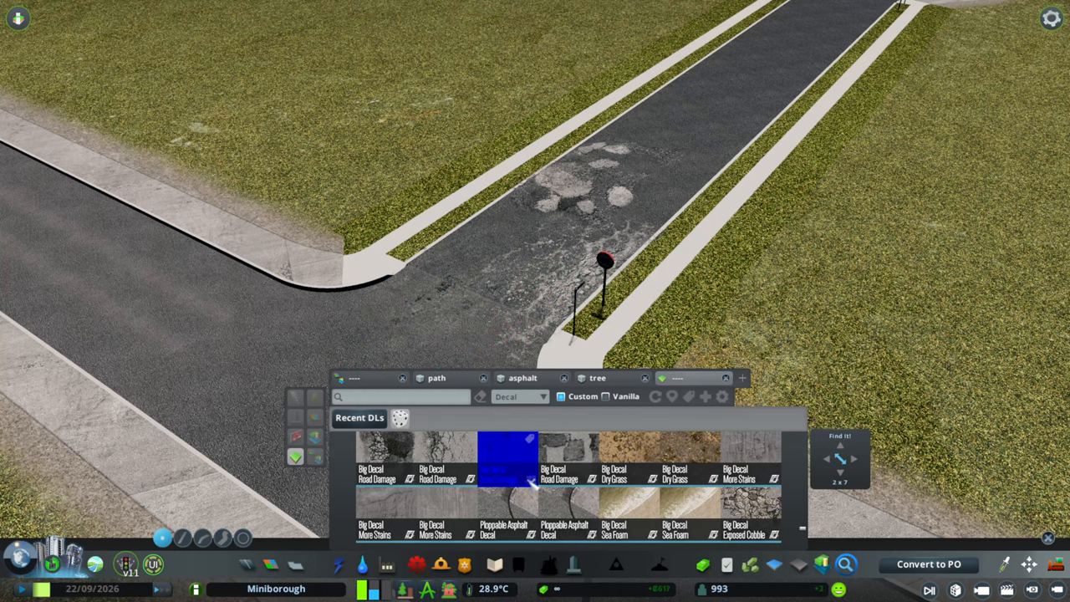
pyautogui.scroll(-2, 568, 484)
pyautogui.scroll(-2, 568, 485)
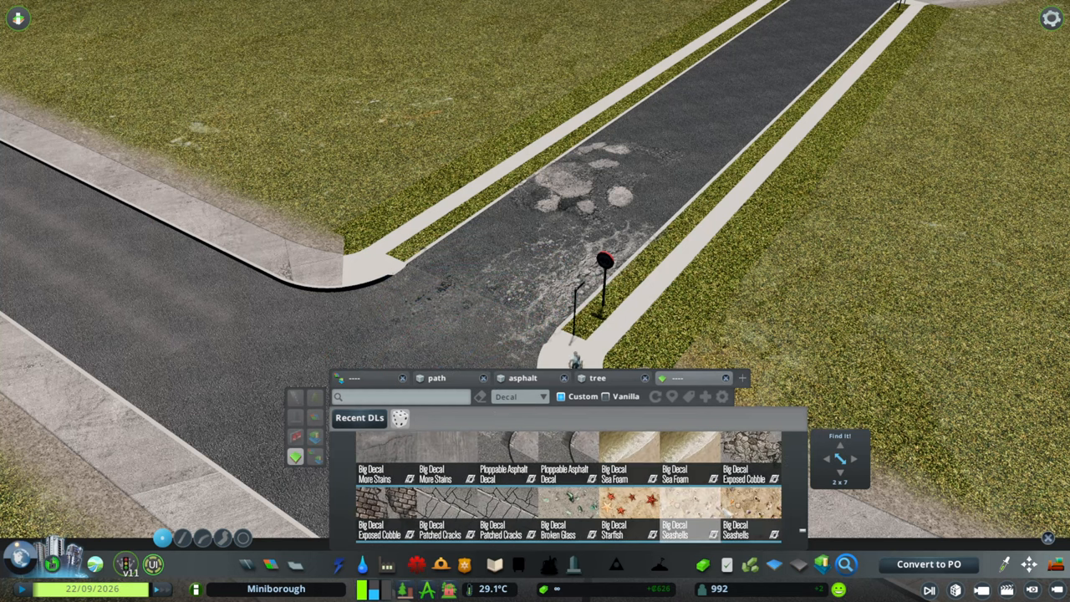
pyautogui.scroll(-2, 569, 485)
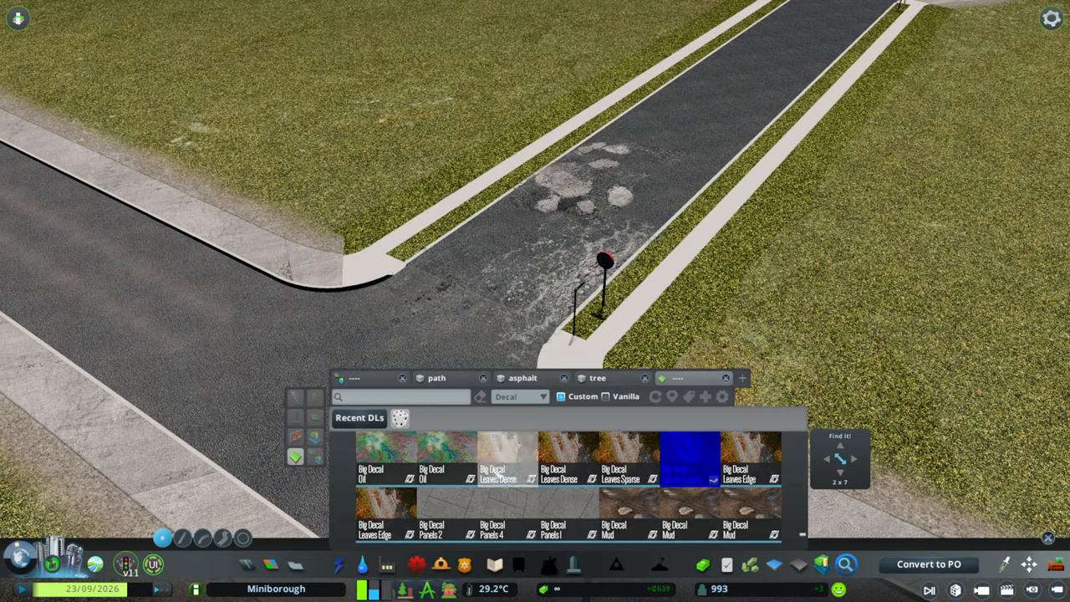
pyautogui.scroll(-3, 569, 485)
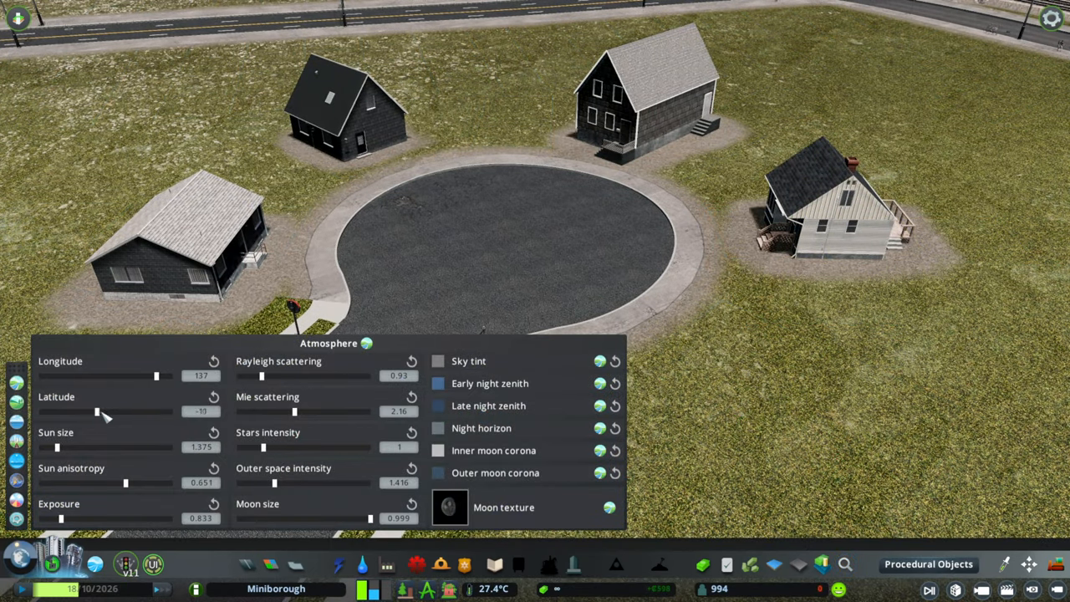
# - Shift the sun's Latitude slider to relight the scene, then leave the Atmosphere panel for Move It
pyautogui.moveTo(117, 412); pyautogui.dragTo(92, 412)
pyautogui.press('Escape')
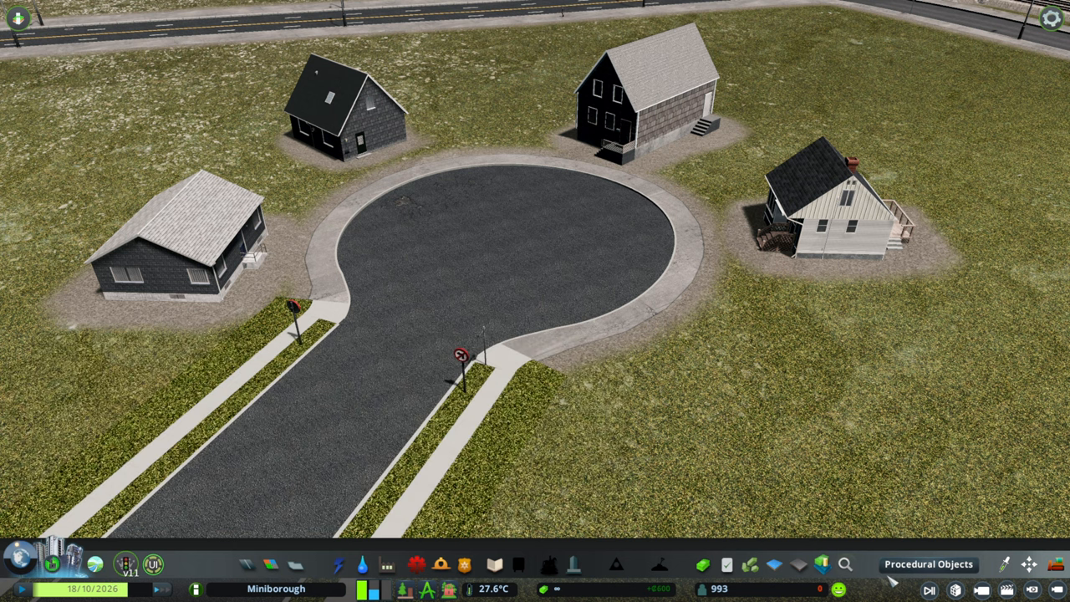
pyautogui.click(1030, 565)
pyautogui.scroll(-2, 535, 301)
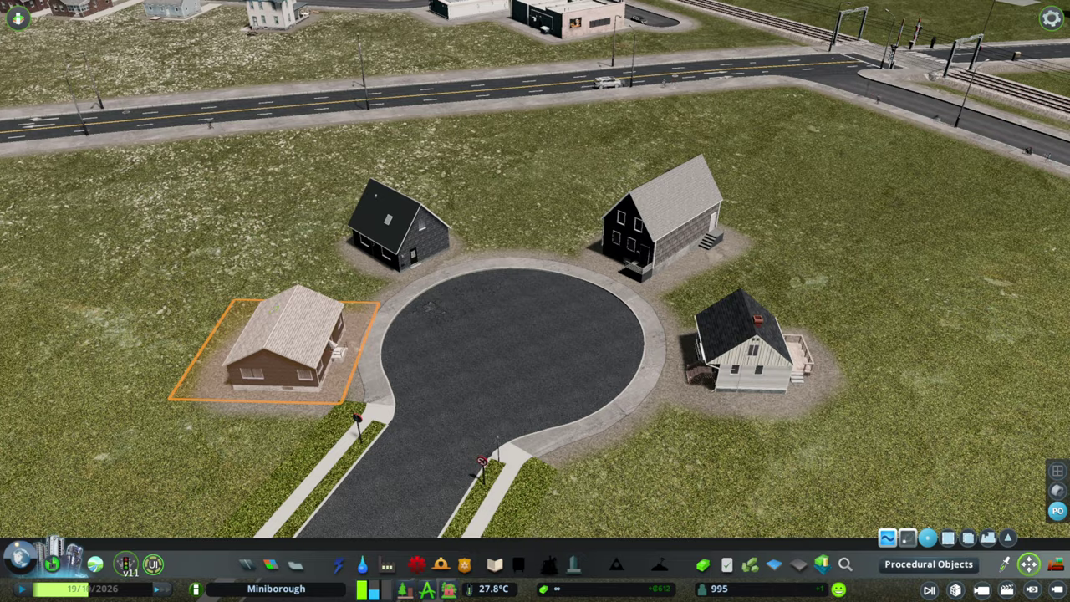
pyautogui.scroll(-4, 316, 355)
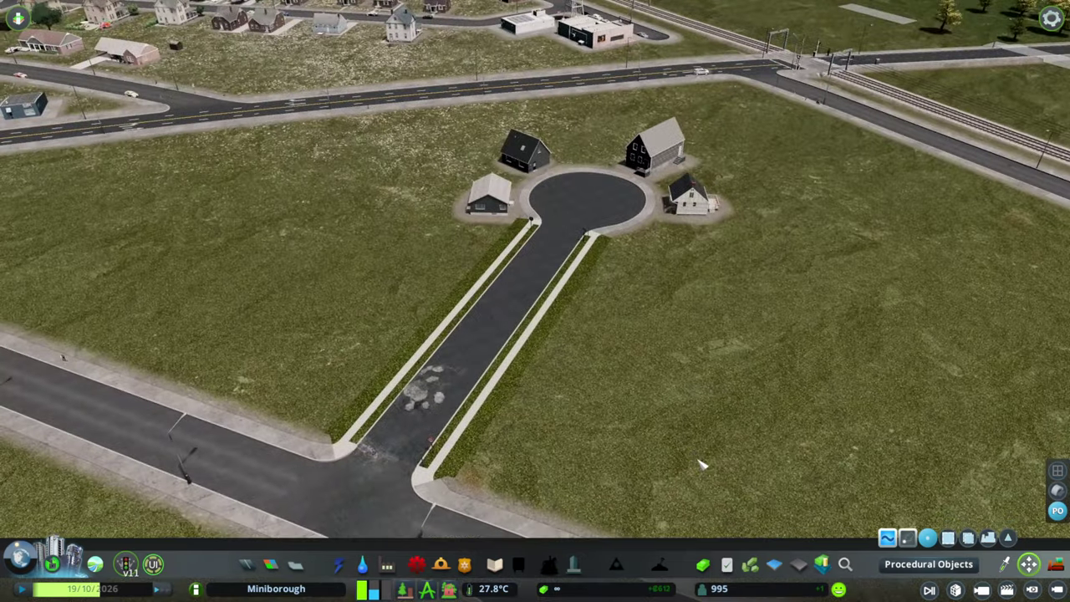
pyautogui.scroll(3, 702, 465)
pyautogui.scroll(3, 702, 465)
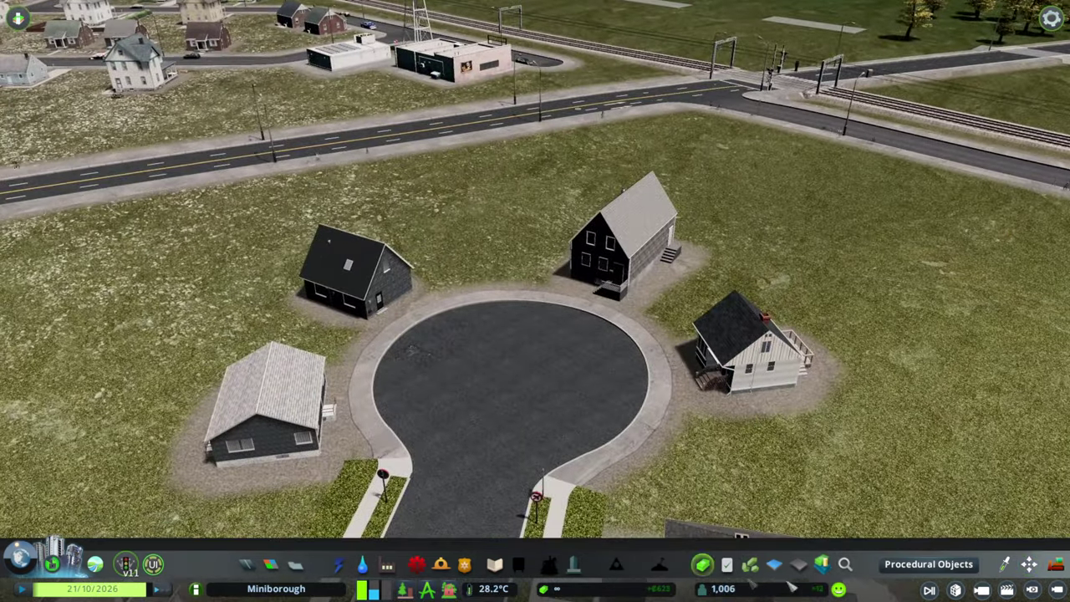
# - Select the Pavement Path from Find It's path tab with Snap to All enabled
pyautogui.click(845, 565)
pyautogui.click(597, 378)
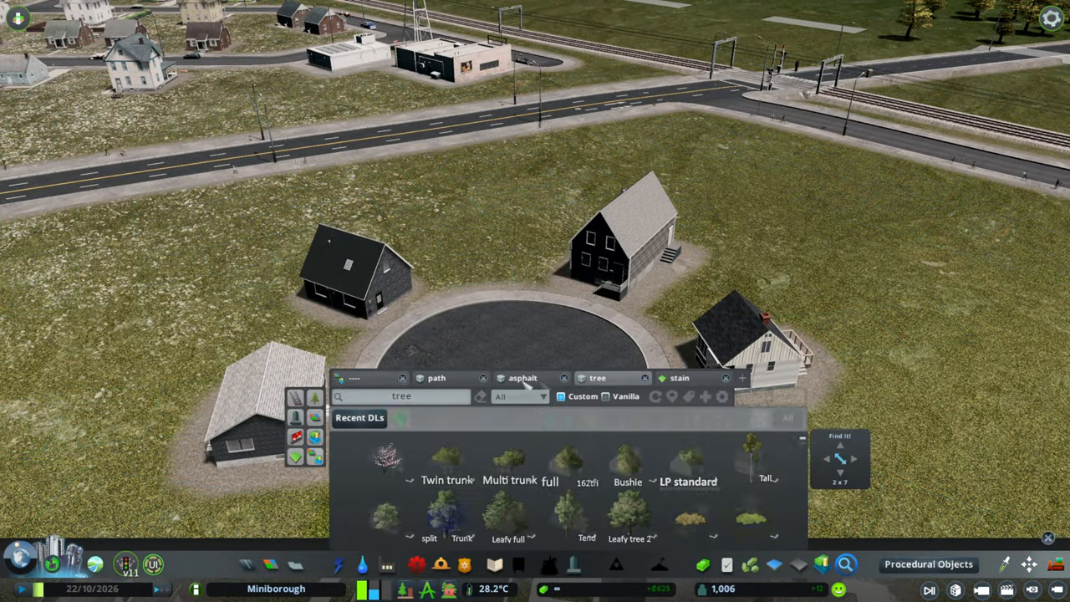
pyautogui.click(437, 378)
pyautogui.click(448, 459)
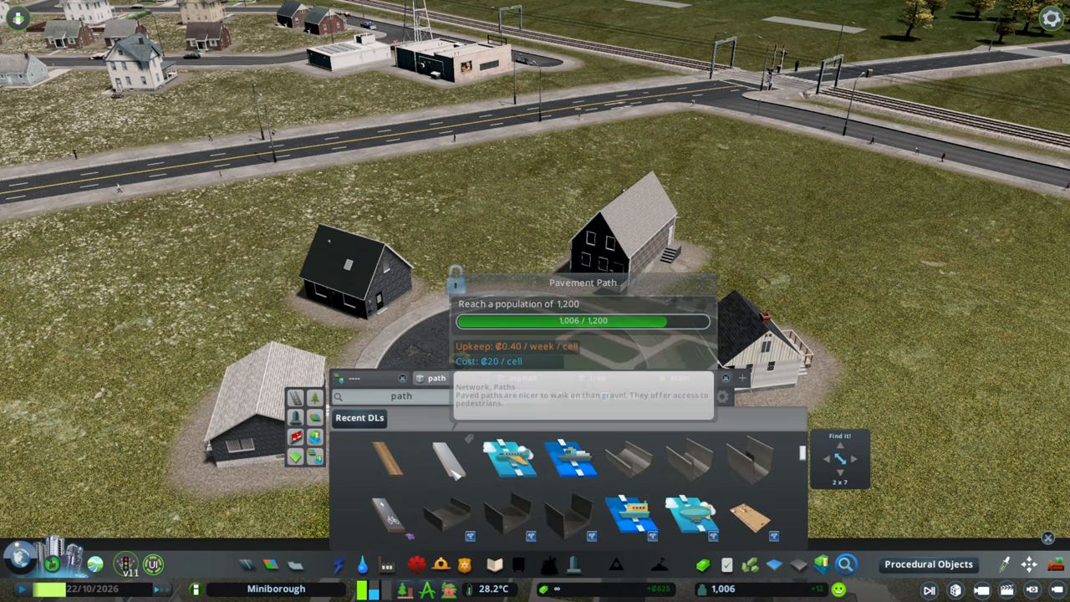
pyautogui.click(162, 539)
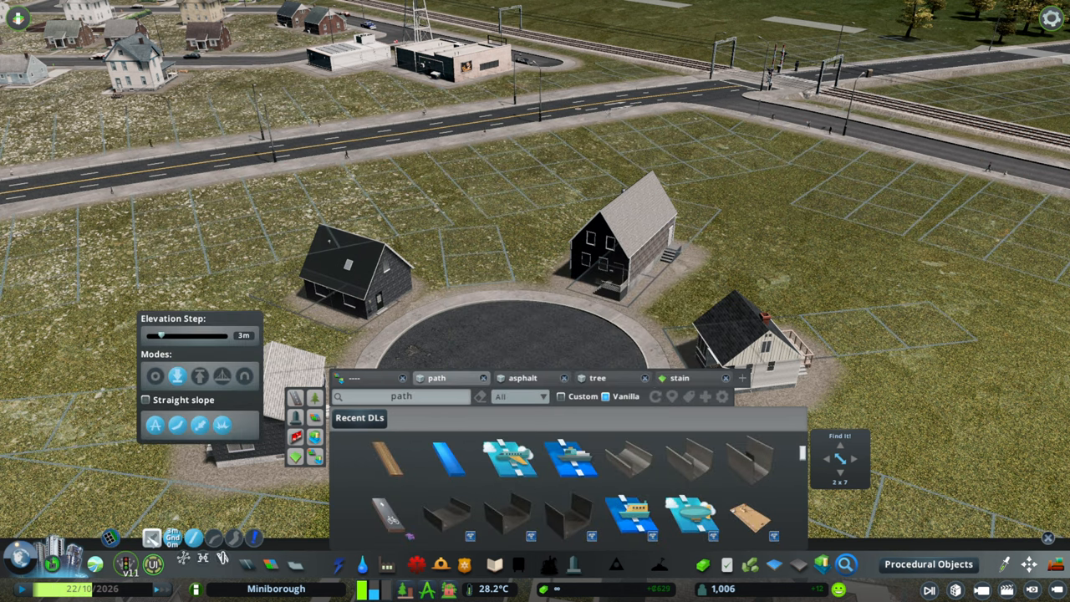
pyautogui.scroll(-3, 501, 250)
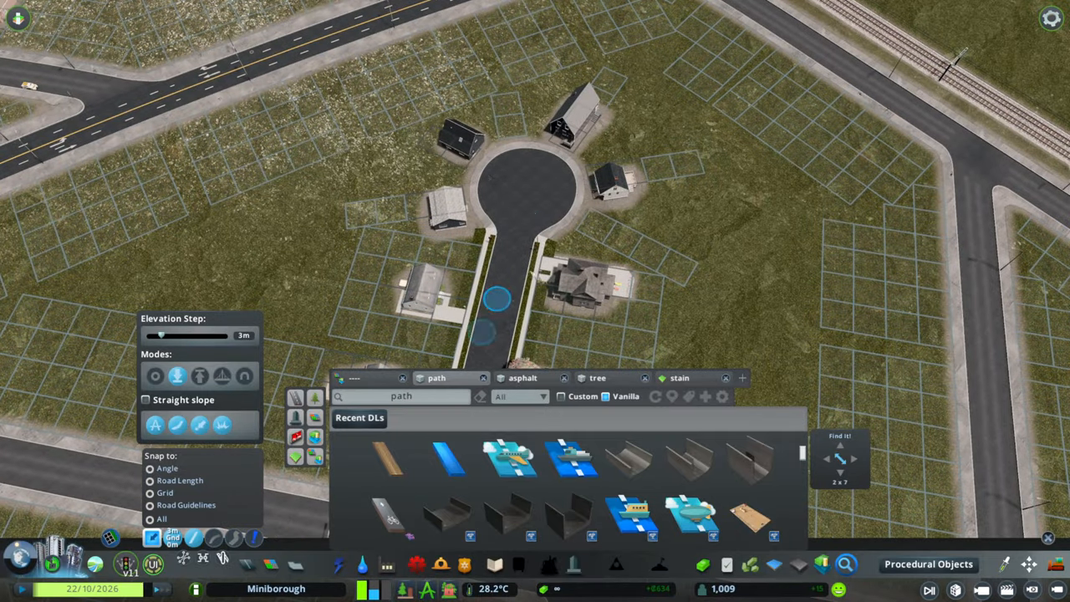
# - Draw the footpath from the top of the cul-de-sac between two houses to the main road
pyautogui.moveTo(501, 292); pyautogui.dragTo(503, 224)
pyautogui.click(502, 224)
pyautogui.scroll(2, 502, 250)
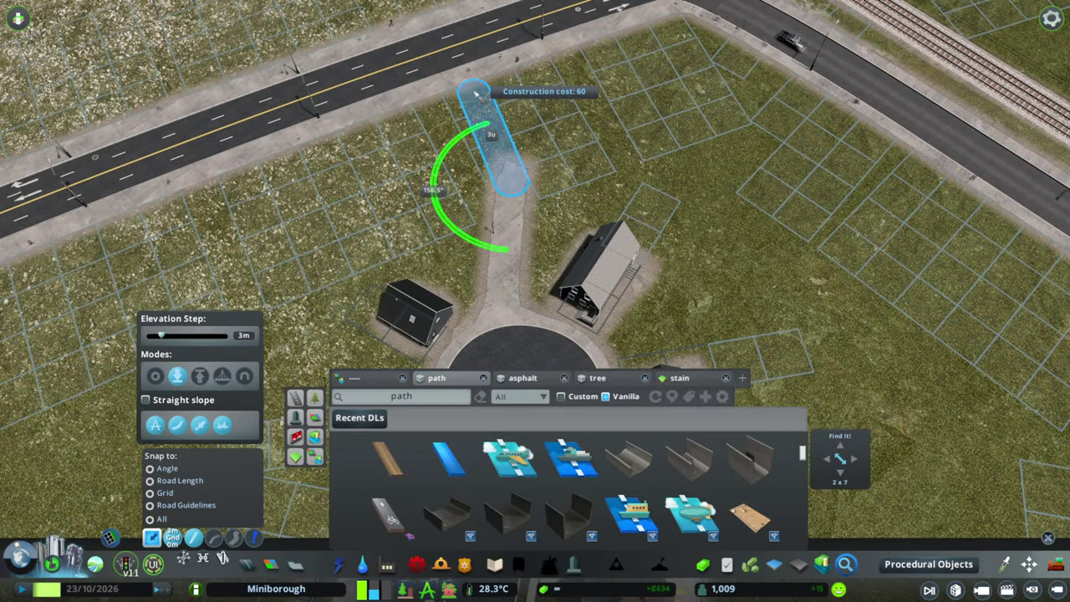
pyautogui.click(477, 92)
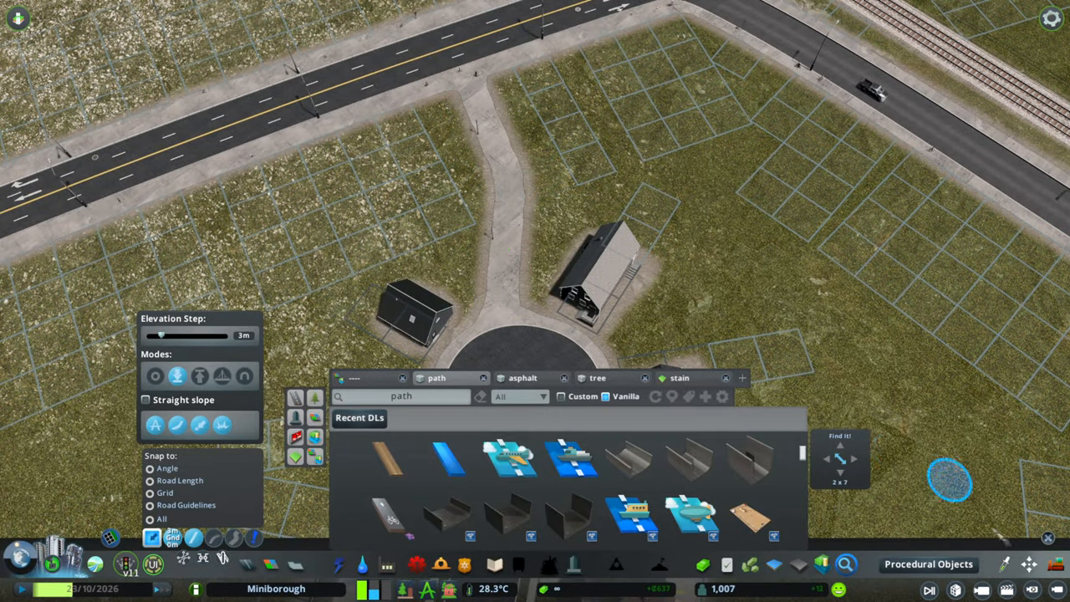
pyautogui.press('Escape')
pyautogui.press('m')
pyautogui.scroll(2, 535, 301)
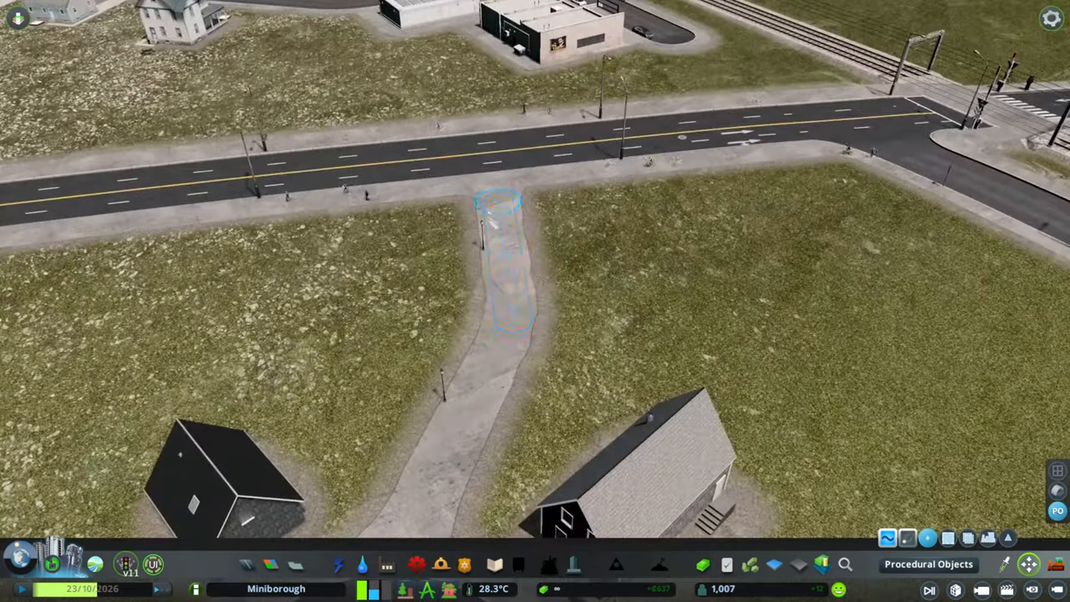
pyautogui.scroll(-3, 491, 219)
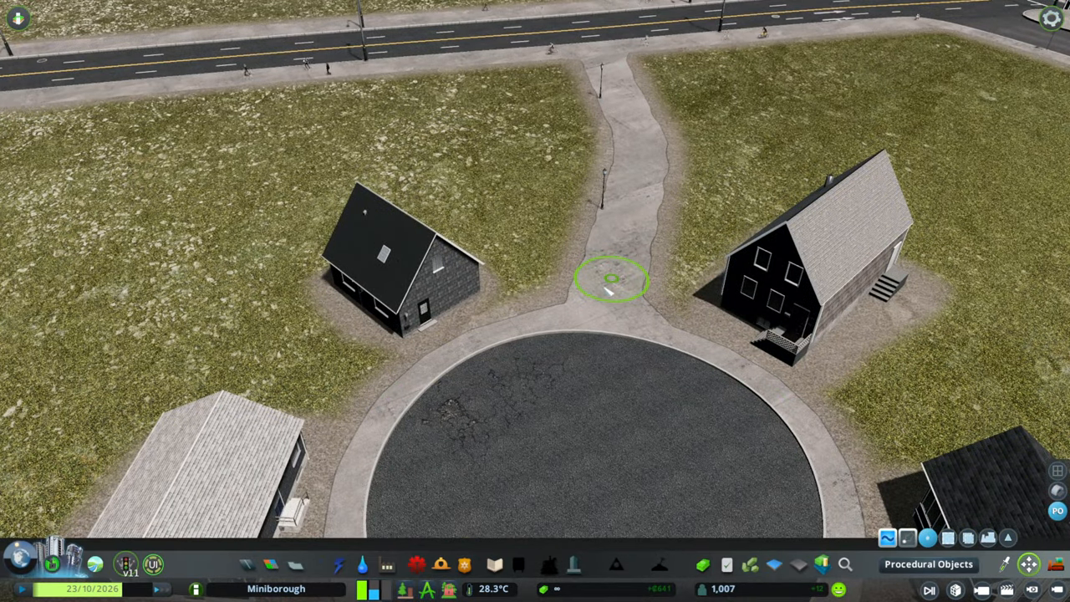